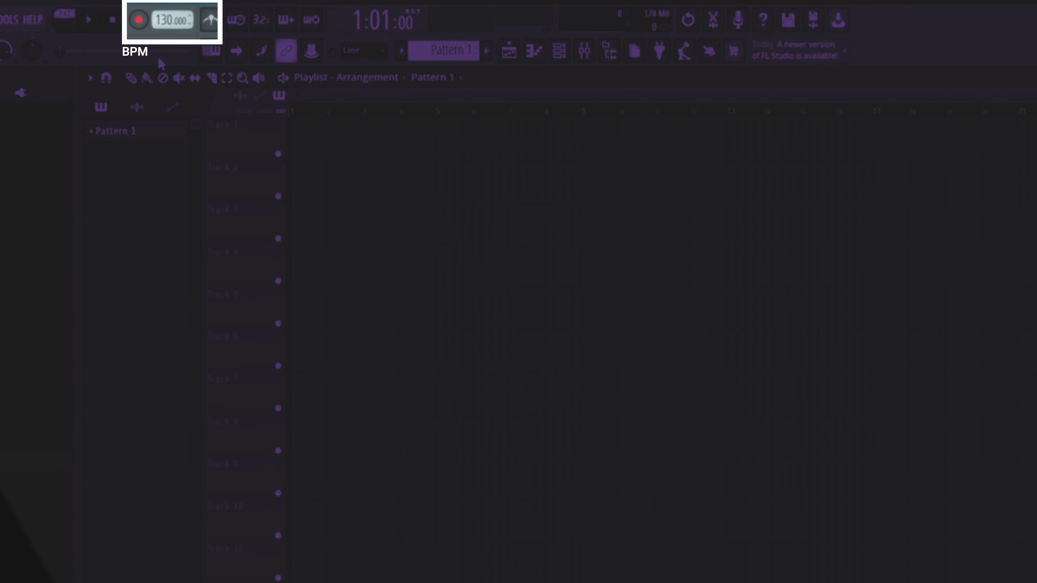
Step: Set the project tempo to 74 BPM
{"action": "left_click_drag", "start_coordinate": [168, 19], "coordinate": [169, 57]}
{"action": "left_click_drag", "start_coordinate": [201, 19], "coordinate": [201, 15]}
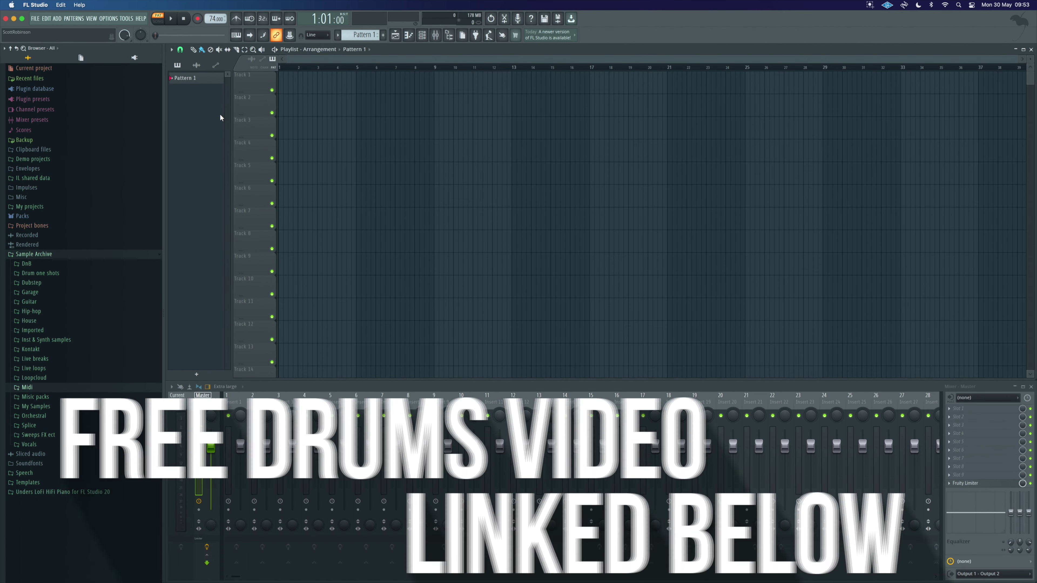
Step: Open the ADKicks folder inside Hip-hop, Anno Domini Drum Collection, in the sample archive
{"action": "left_click", "coordinate": [35, 310]}
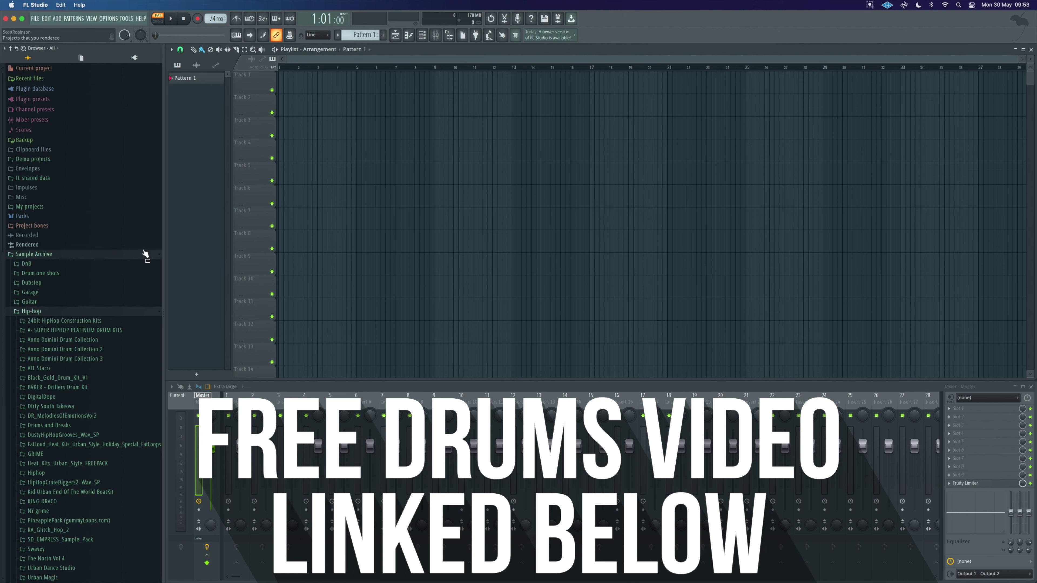
{"action": "left_click", "coordinate": [64, 341]}
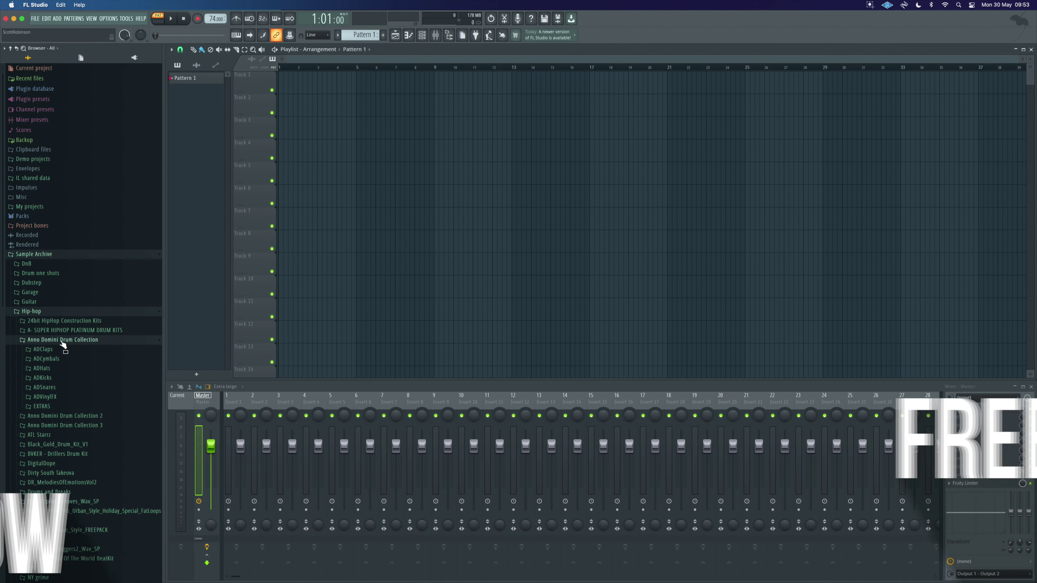
{"action": "left_click", "coordinate": [61, 379]}
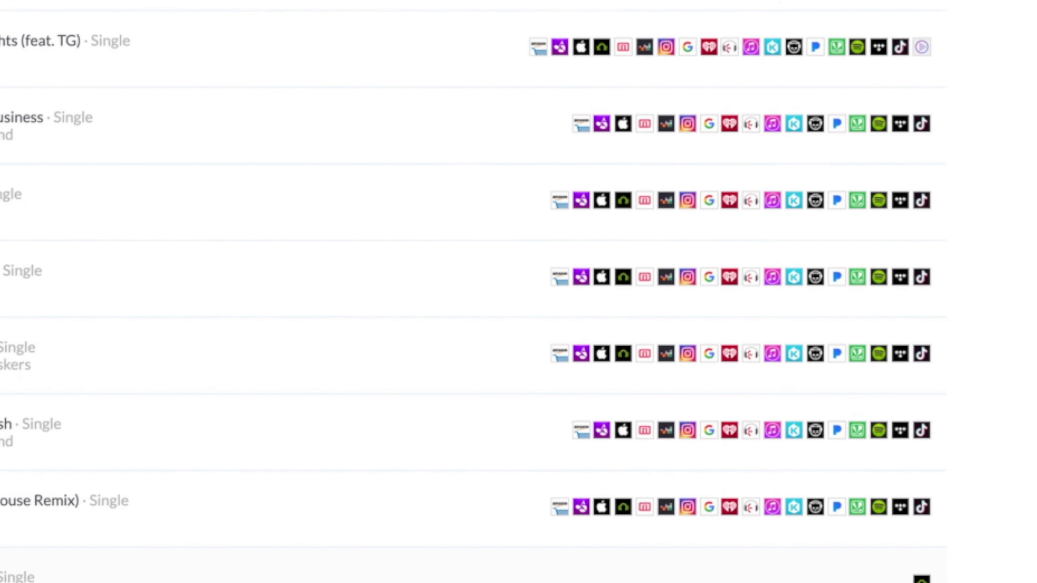
Step: Switch to DistroKid and look through the release page of the single Like a Fool
{"action": "left_click", "coordinate": [327, 531]}
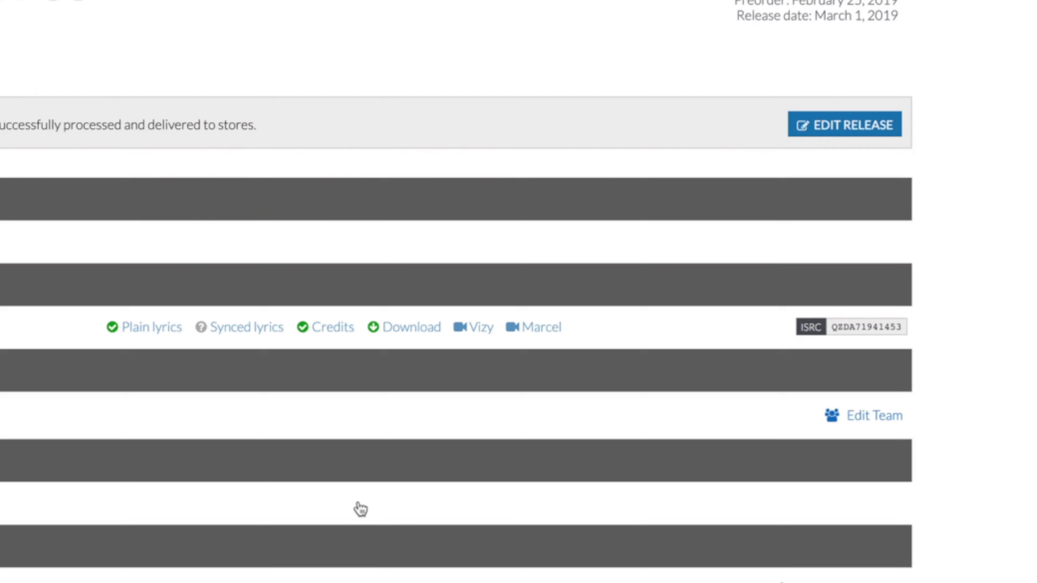
{"action": "scroll", "coordinate": [359, 507], "scroll_direction": "down", "scroll_amount": 15}
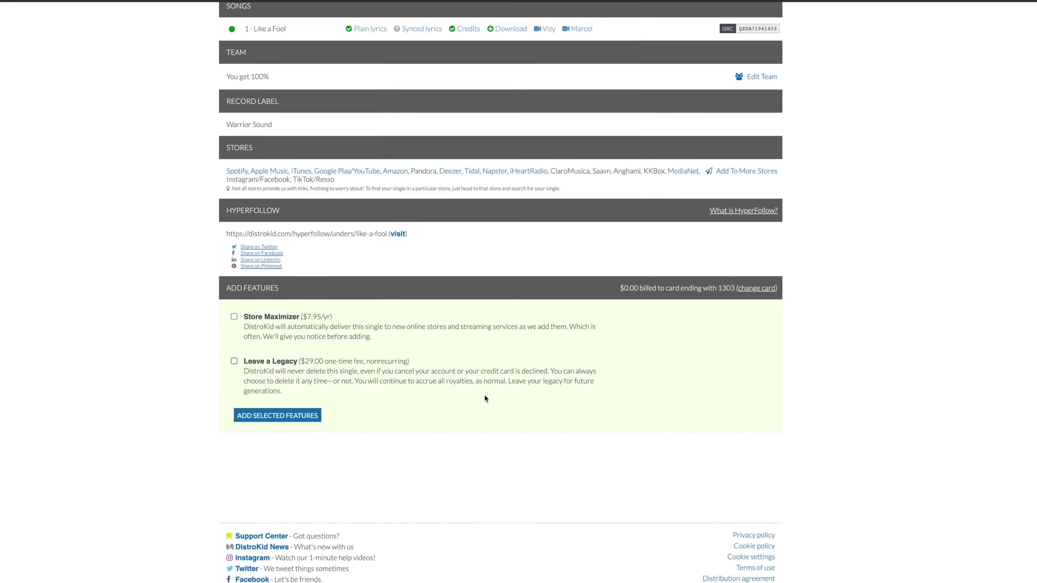
{"action": "scroll", "coordinate": [361, 511], "scroll_direction": "up", "scroll_amount": 4}
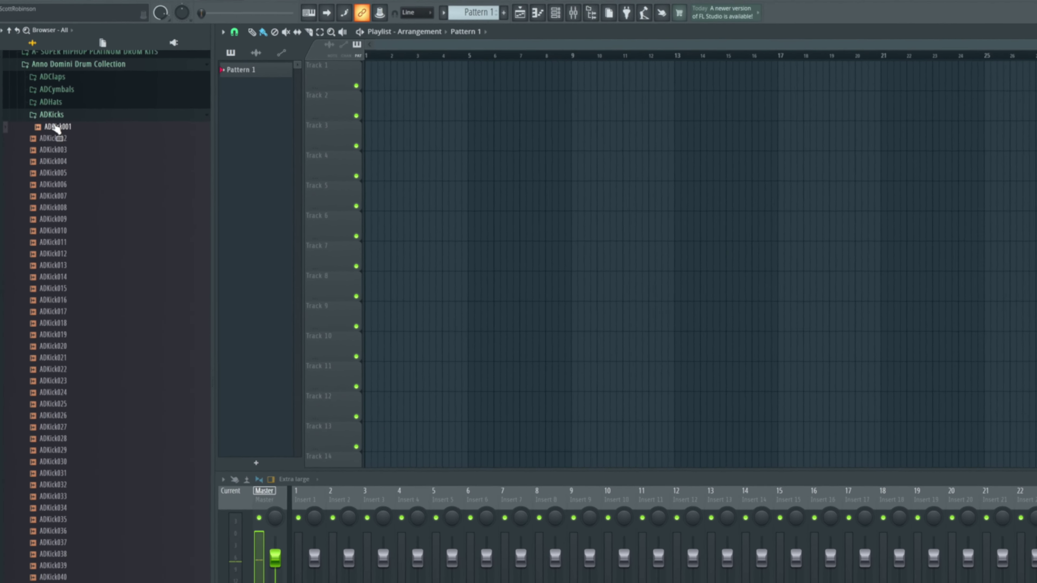
Step: Load the ADKick001 sample into a new channel and close its sampler window
{"action": "right_click", "coordinate": [44, 122]}
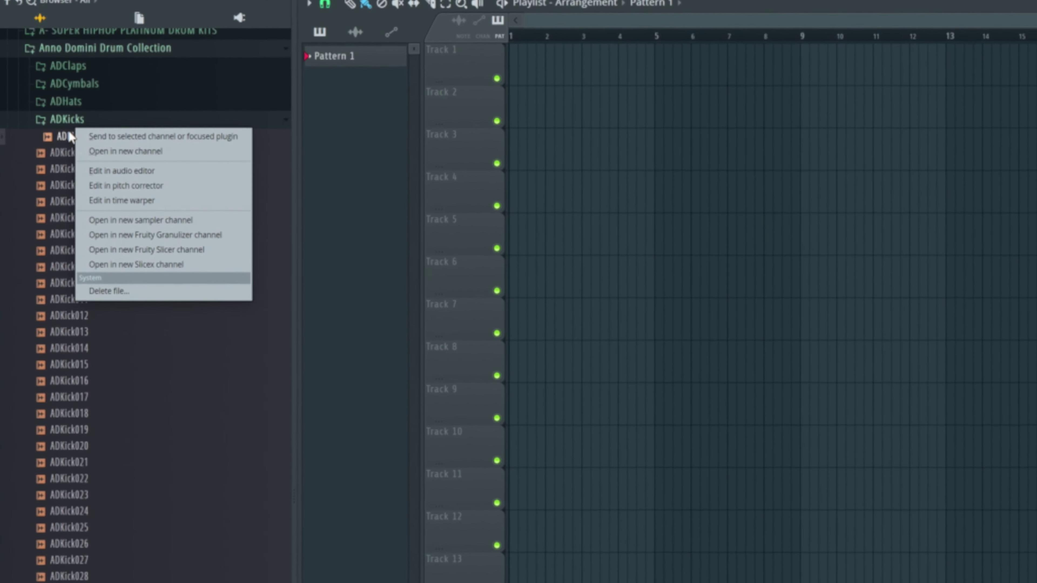
{"action": "left_click", "coordinate": [105, 148]}
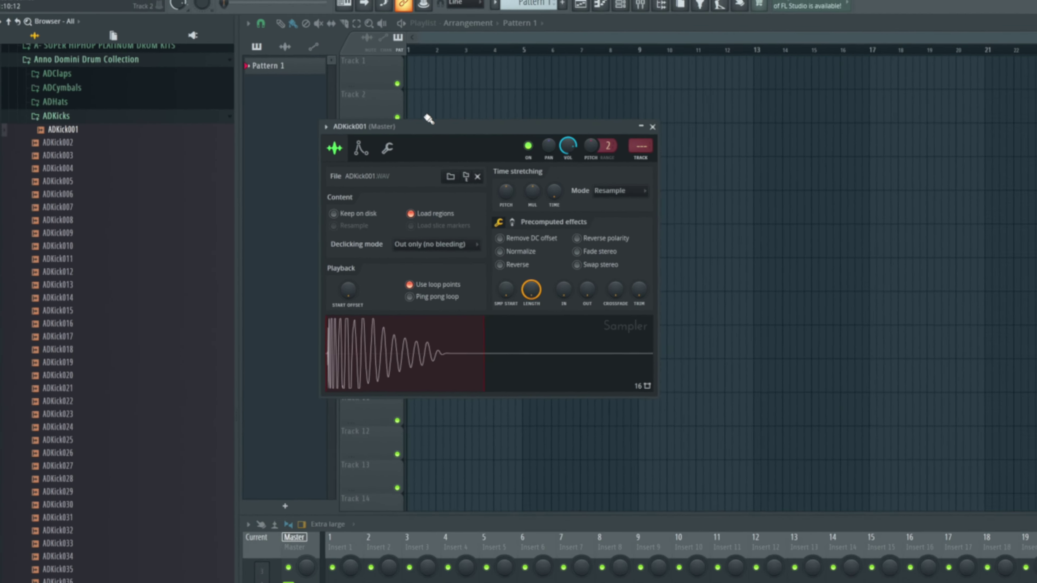
{"action": "left_click_drag", "start_coordinate": [438, 127], "coordinate": [831, 143]}
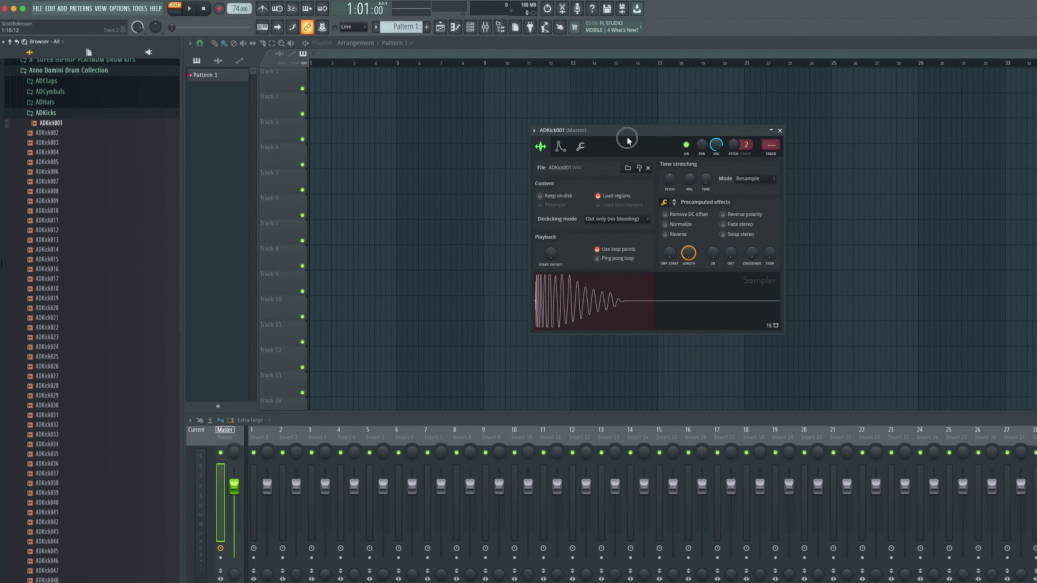
{"action": "left_click", "coordinate": [793, 367]}
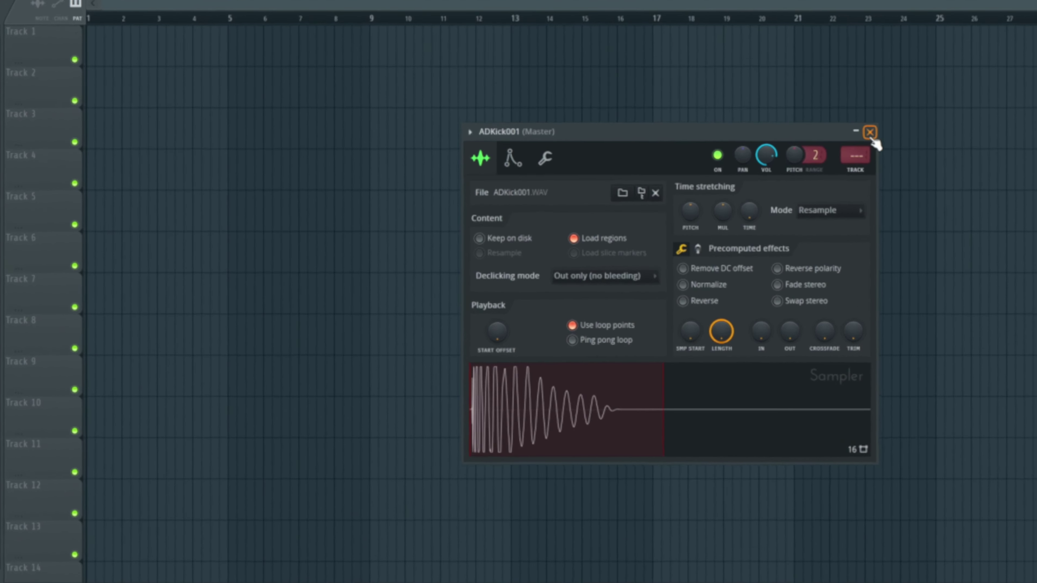
{"action": "left_click", "coordinate": [801, 131]}
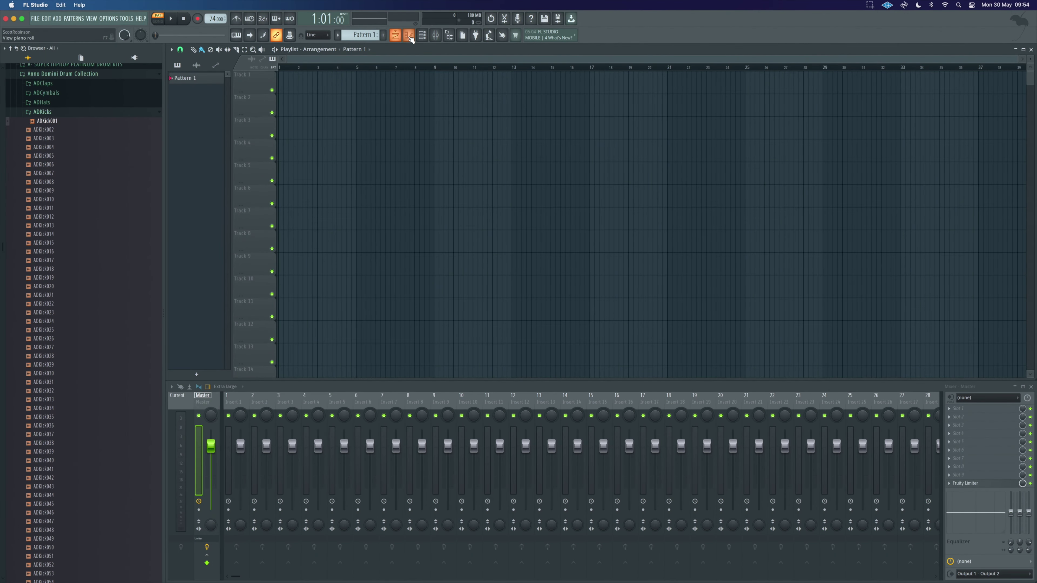
Step: Open the piano roll for the ADKick001 channel and audition the kick at different pitches down to the lowest key
{"action": "left_click", "coordinate": [409, 37]}
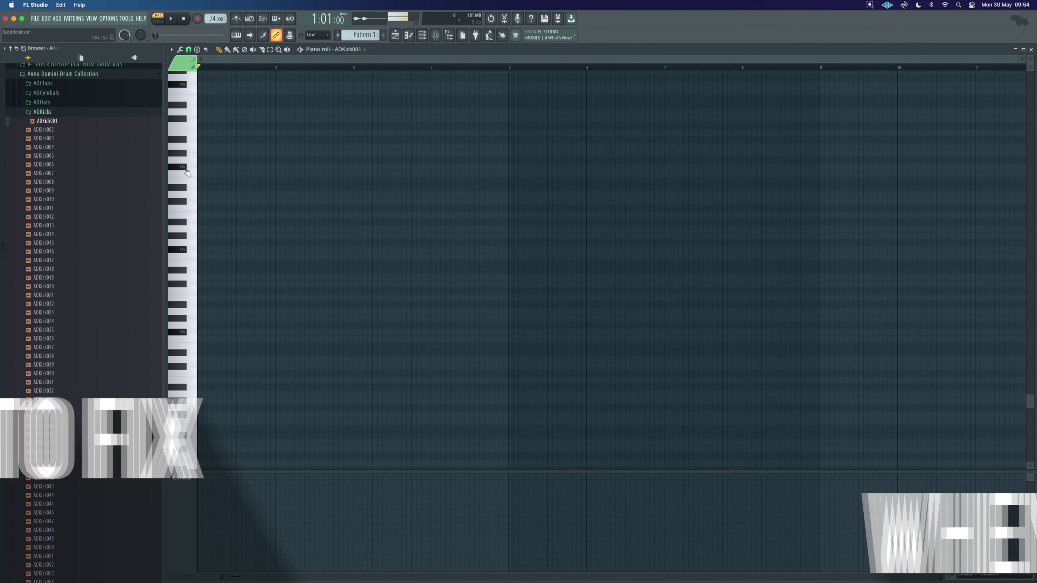
{"action": "left_click", "coordinate": [182, 168]}
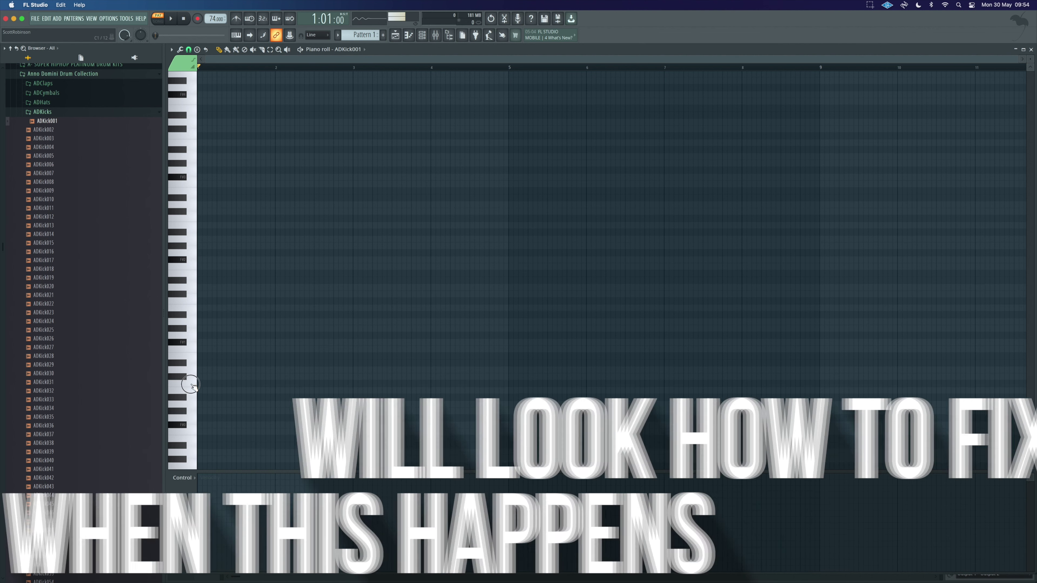
{"action": "left_click", "coordinate": [190, 465]}
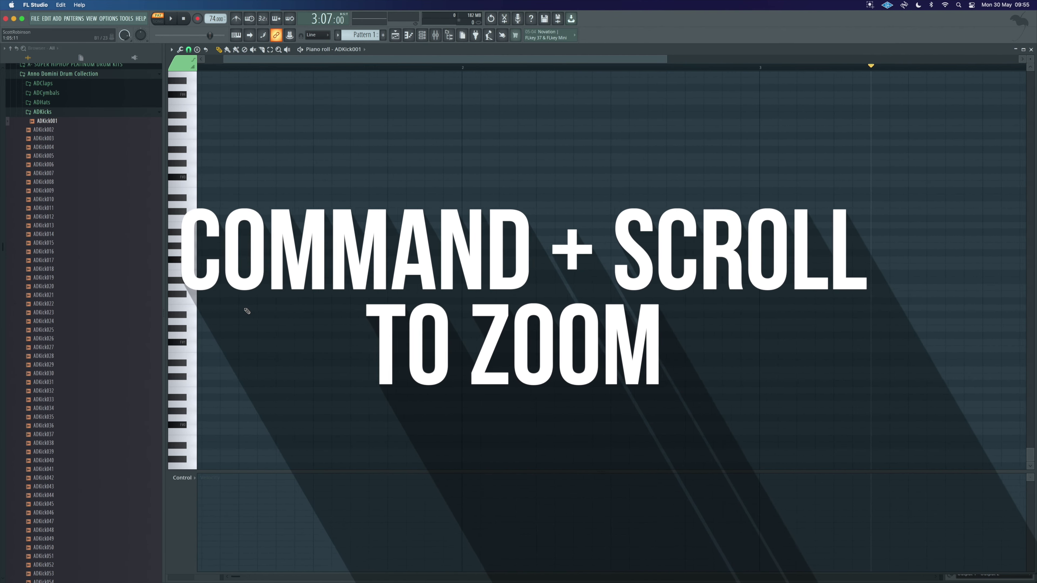
Step: Place a kick note on the lowest key at the start of bar 1 and shorten it to one step
{"action": "scroll", "coordinate": [247, 311], "scroll_direction": "up", "scroll_amount": 2}
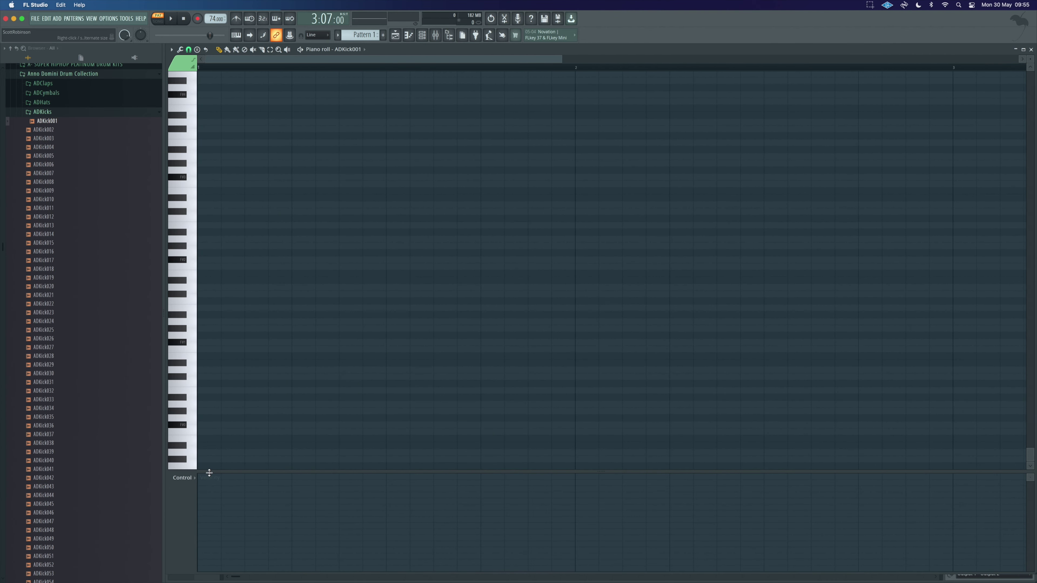
{"action": "left_click", "coordinate": [206, 466]}
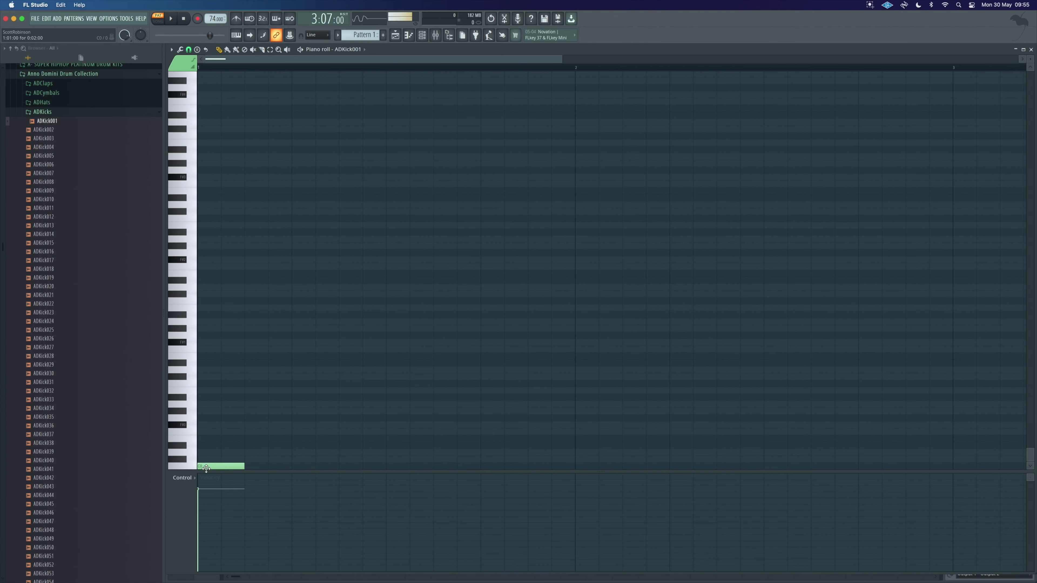
{"action": "left_click", "coordinate": [228, 462]}
{"action": "right_click", "coordinate": [241, 460]}
{"action": "left_click_drag", "start_coordinate": [242, 466], "coordinate": [216, 467]}
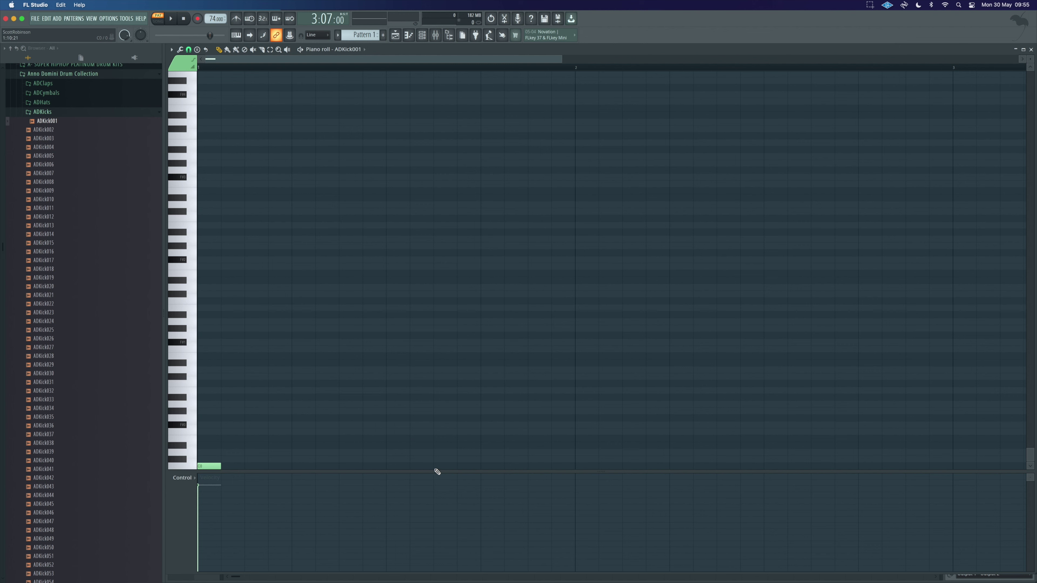
Step: Add a second kick at step 11 of bar 1, slightly lower its velocity, and play the pattern back
{"action": "left_click", "coordinate": [436, 467]}
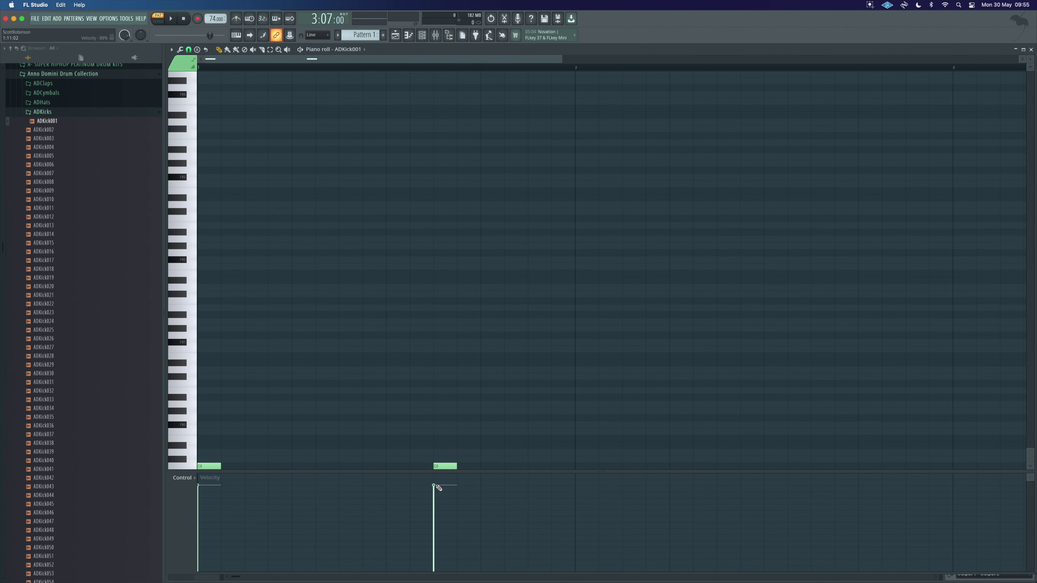
{"action": "left_click_drag", "start_coordinate": [436, 487], "coordinate": [440, 494]}
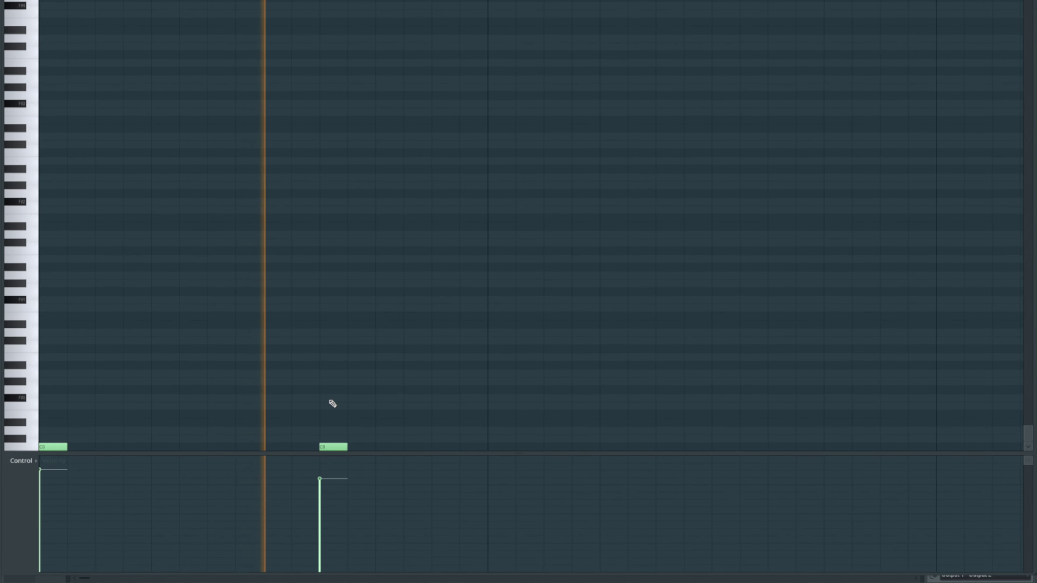
{"action": "key", "text": "space"}
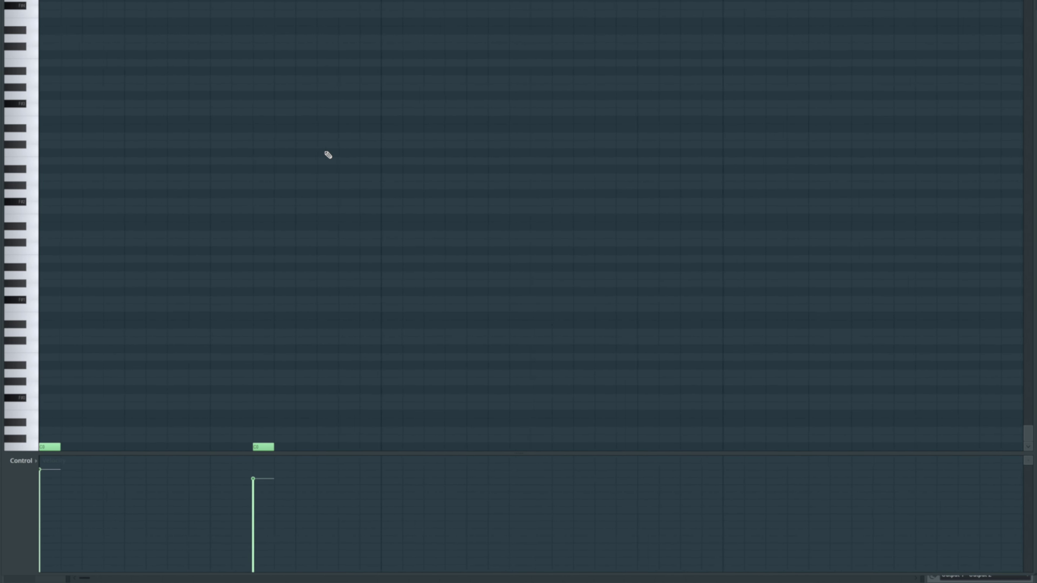
{"action": "scroll", "coordinate": [329, 154], "scroll_direction": "down", "scroll_amount": 1}
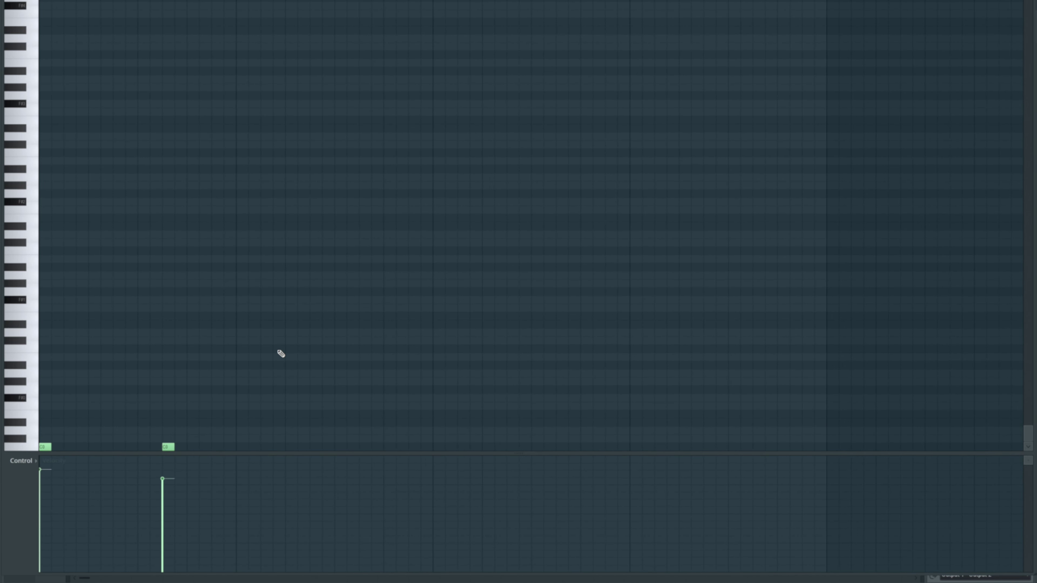
Step: Repeat the two-kick rhythm through bars 2 to 4 with an extra kick at step 15 of bar 4, and raise the downbeat velocities
{"action": "left_click", "coordinate": [241, 447]}
{"action": "left_click", "coordinate": [363, 447]}
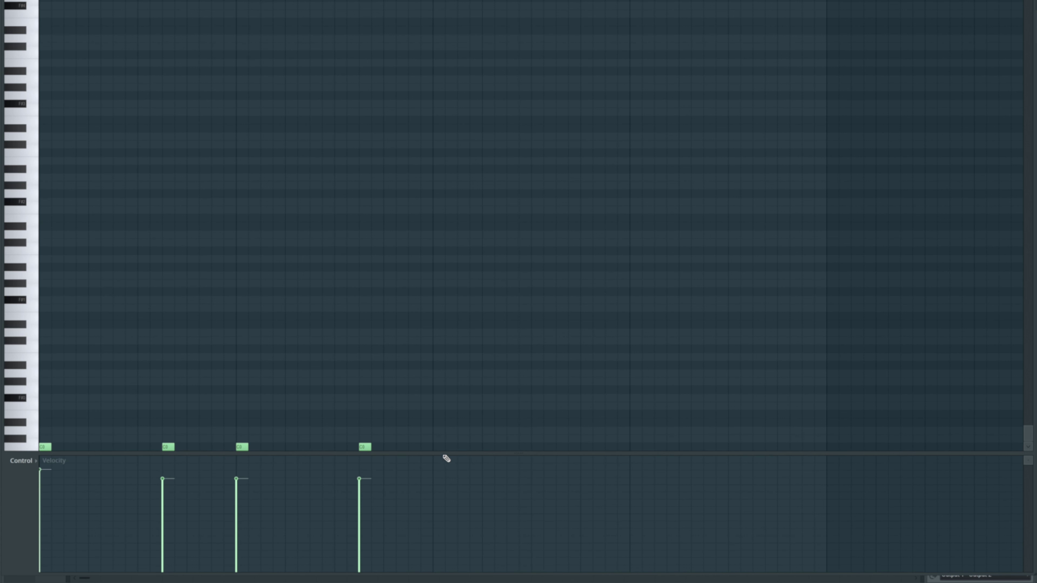
{"action": "left_click", "coordinate": [435, 448]}
{"action": "left_click", "coordinate": [559, 448]}
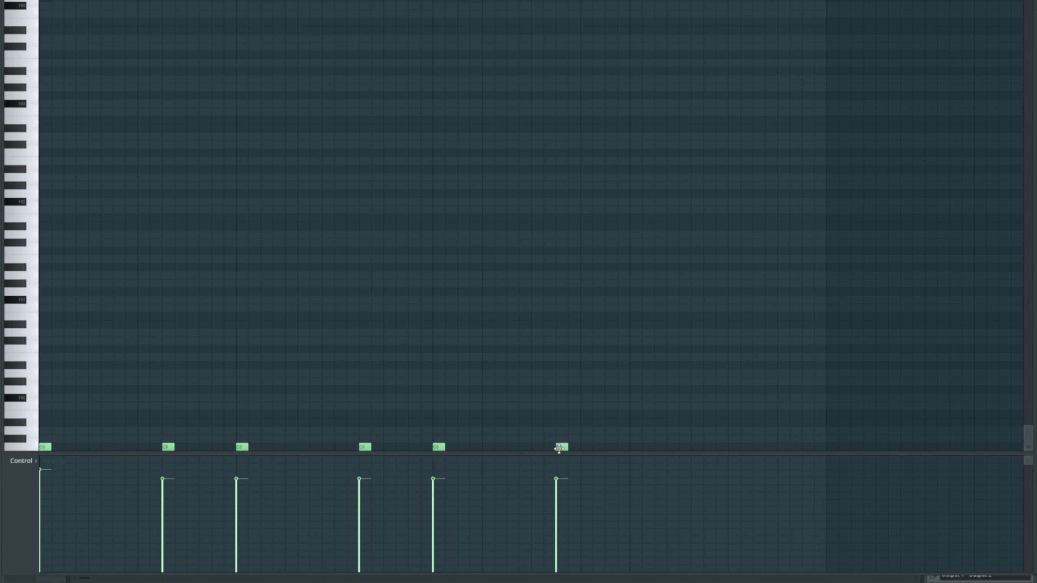
{"action": "left_click", "coordinate": [635, 448]}
{"action": "left_click", "coordinate": [758, 448]}
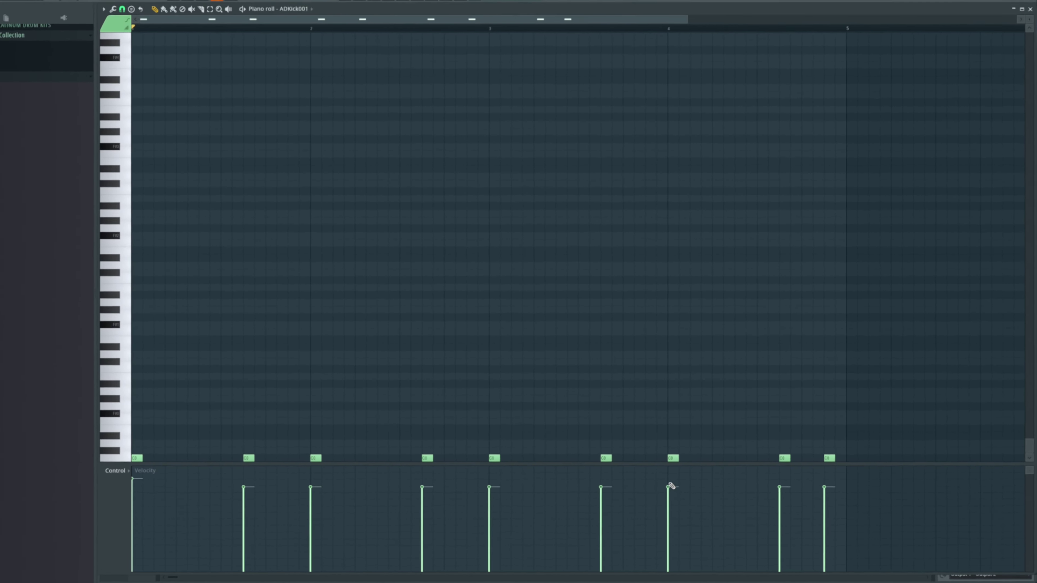
{"action": "left_click_drag", "start_coordinate": [630, 477], "coordinate": [630, 463]}
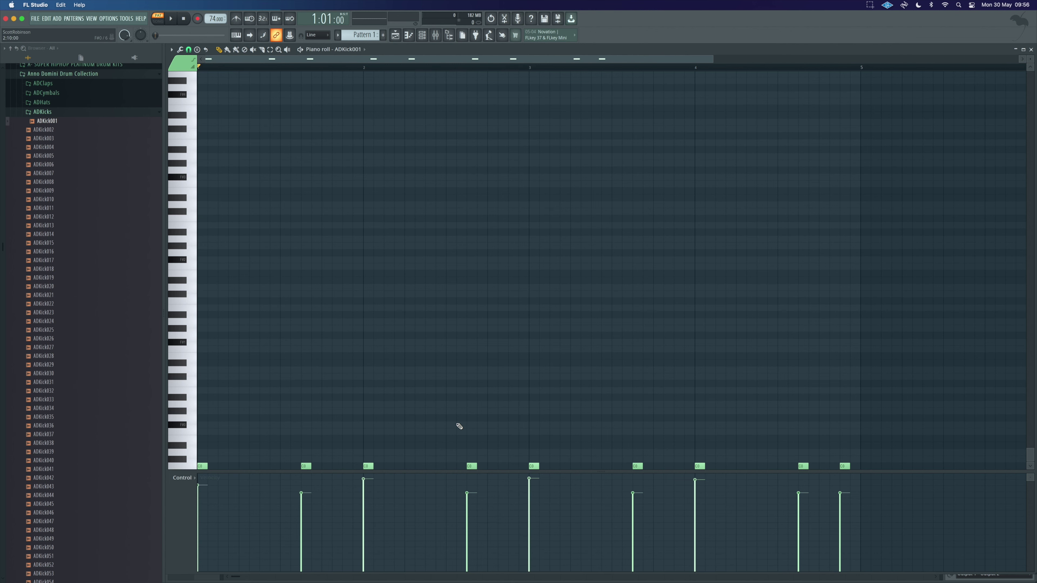
Step: Collapse the ADKicks folder, open ADSnares and preview ADSnare001
{"action": "left_click", "coordinate": [43, 112]}
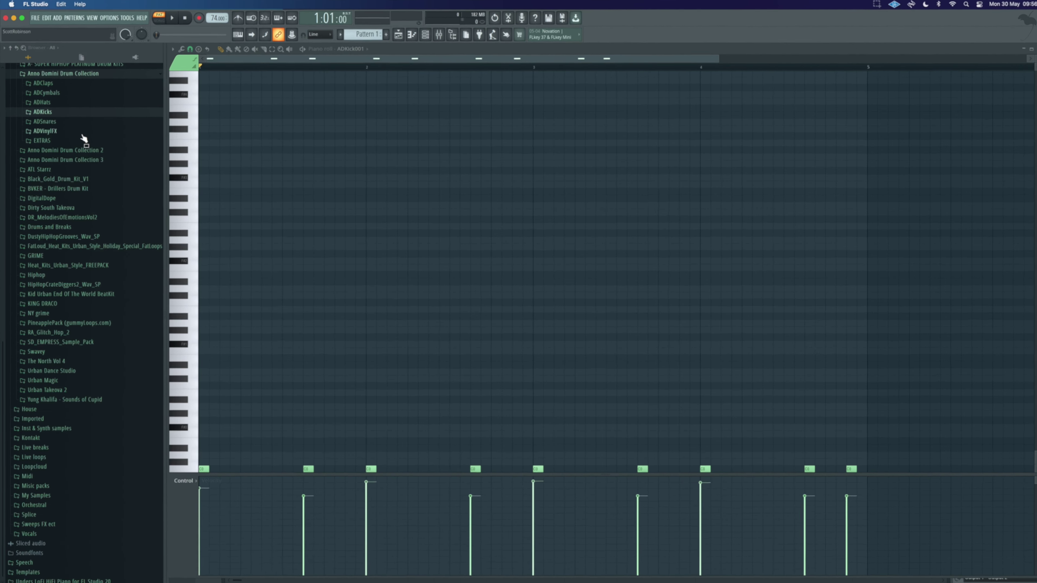
{"action": "left_click", "coordinate": [61, 122]}
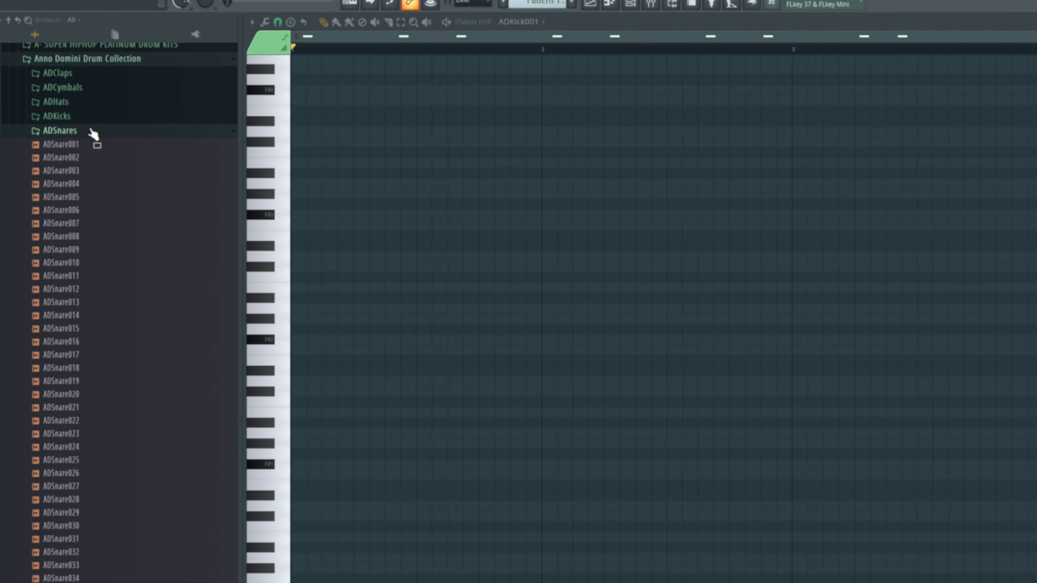
{"action": "left_click", "coordinate": [61, 145]}
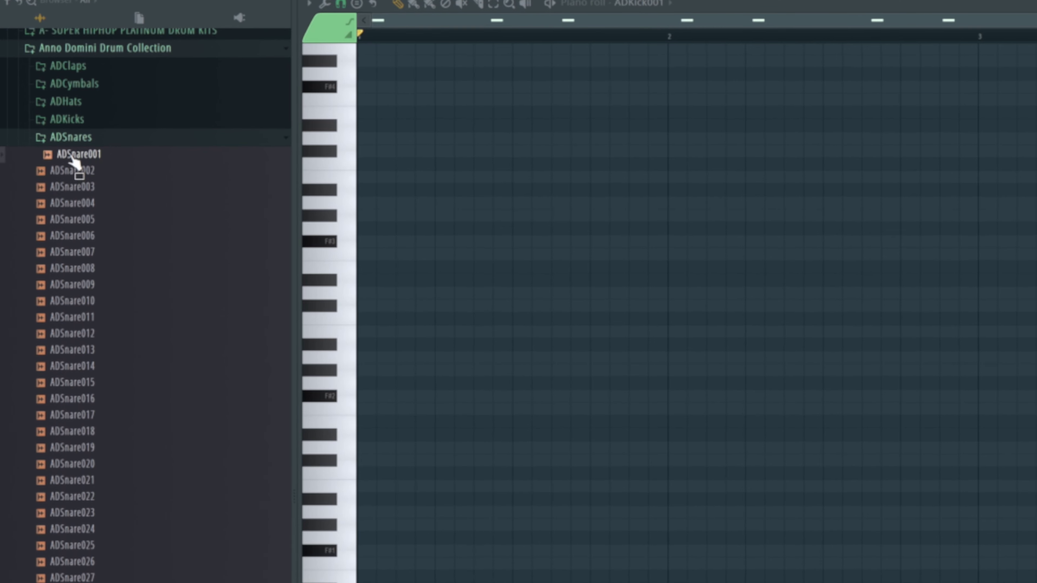
Step: Audition the snare samples ADSnare001 to ADSnare004 and compare their sounds
{"action": "left_click", "coordinate": [72, 171]}
{"action": "left_click", "coordinate": [74, 155]}
{"action": "left_click", "coordinate": [72, 172]}
{"action": "left_click", "coordinate": [73, 189]}
{"action": "left_click", "coordinate": [75, 171]}
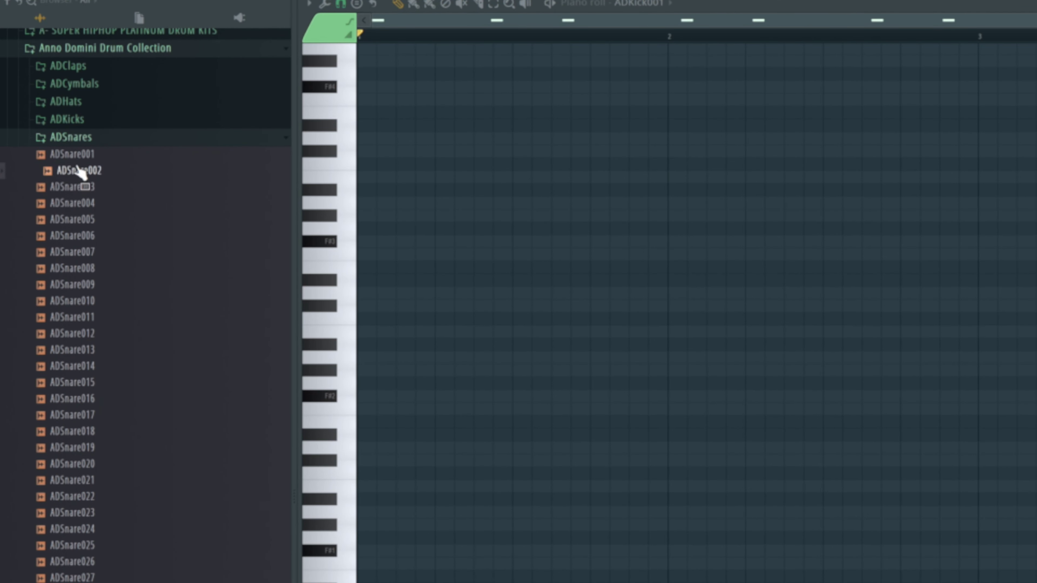
{"action": "left_click", "coordinate": [76, 189]}
{"action": "left_click", "coordinate": [80, 203]}
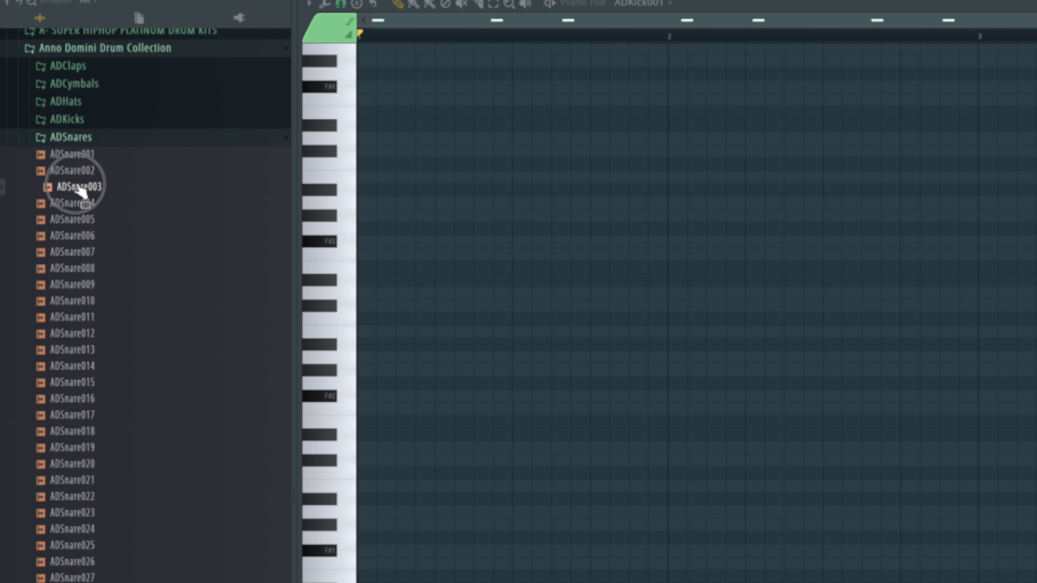
{"action": "left_click", "coordinate": [78, 189]}
{"action": "left_click", "coordinate": [81, 203]}
{"action": "left_click", "coordinate": [79, 188]}
{"action": "left_click", "coordinate": [78, 203]}
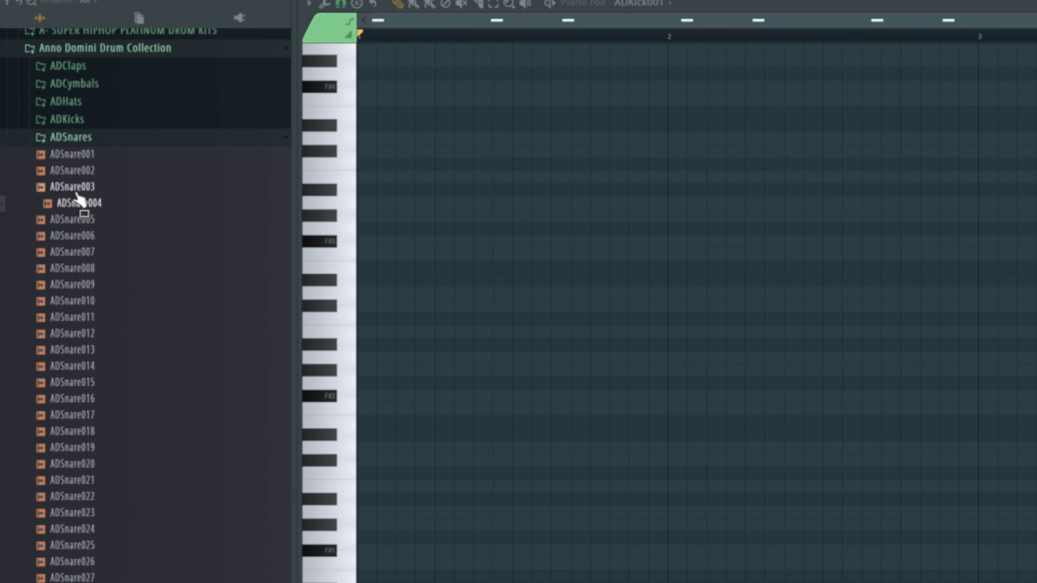
{"action": "left_click", "coordinate": [77, 189]}
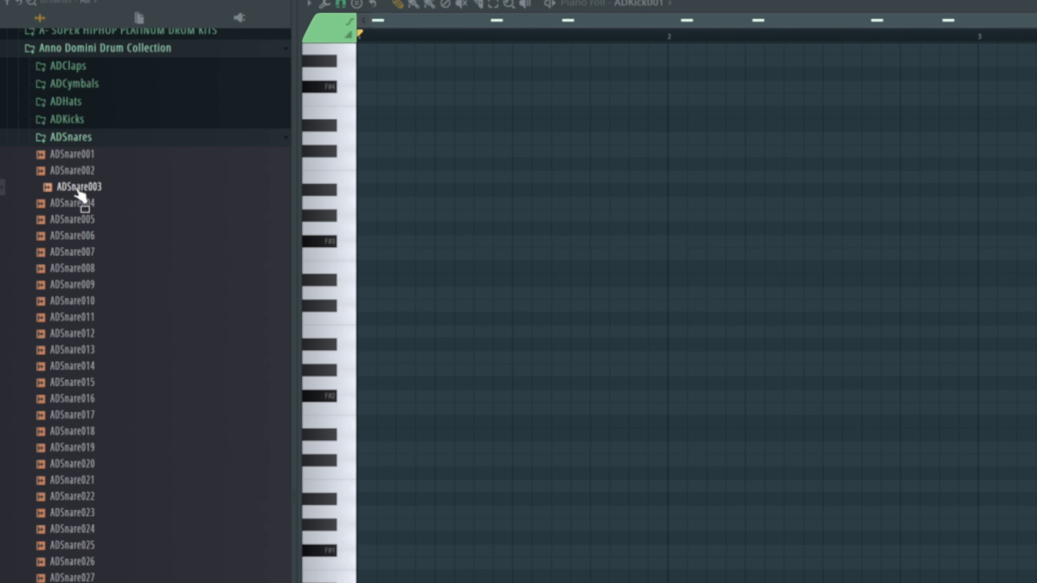
Step: Load the ADSnare003 sample into a new channel and enable its volume envelope
{"action": "right_click", "coordinate": [78, 188]}
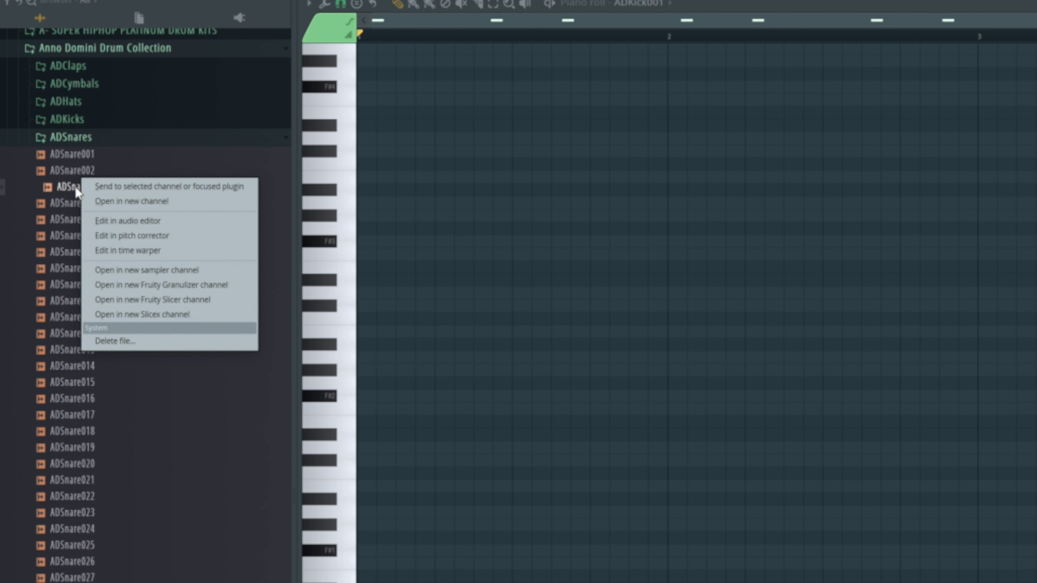
{"action": "left_click", "coordinate": [141, 201]}
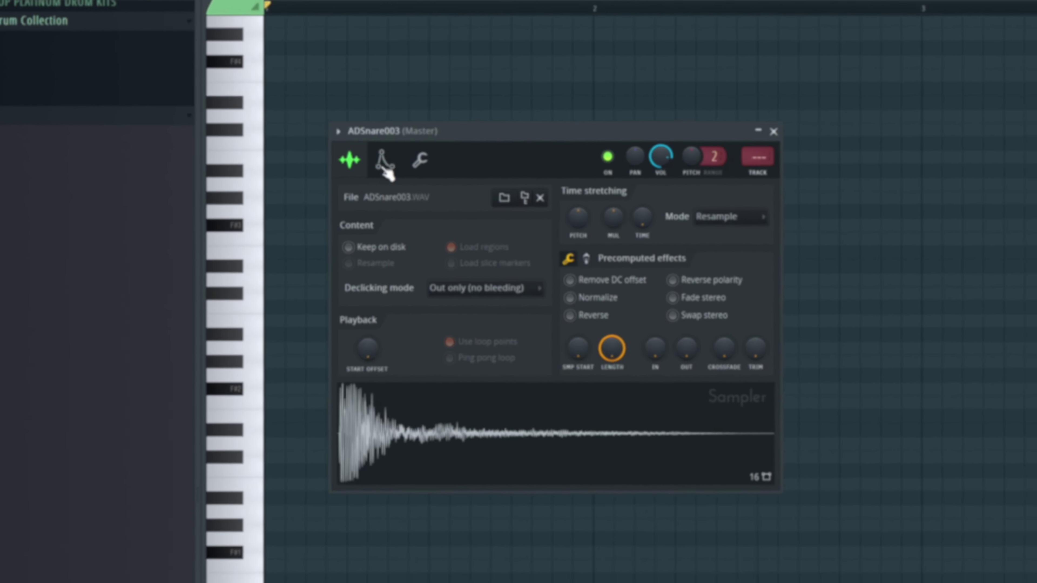
{"action": "left_click", "coordinate": [384, 165]}
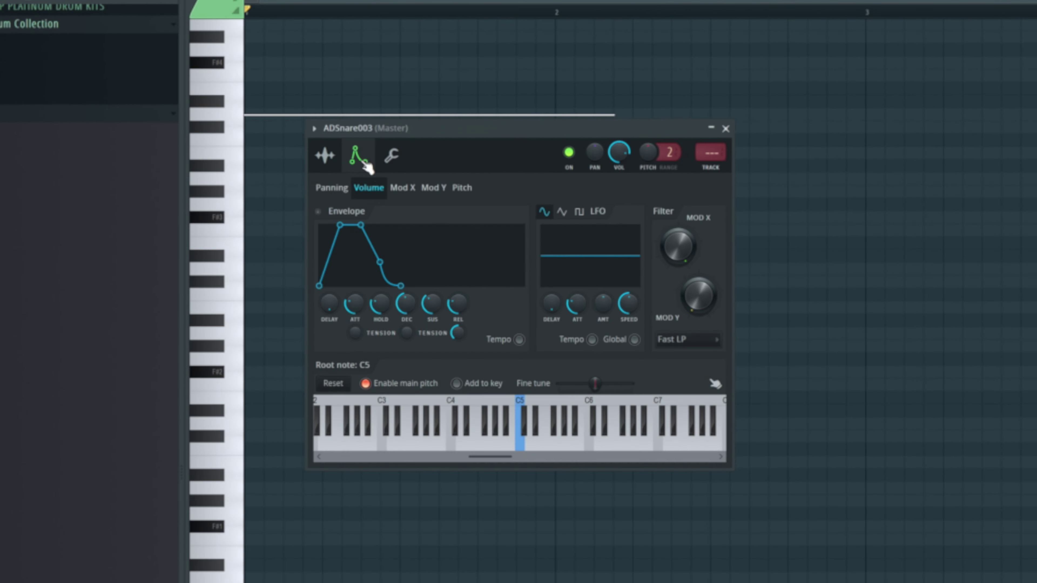
{"action": "left_click", "coordinate": [318, 211]}
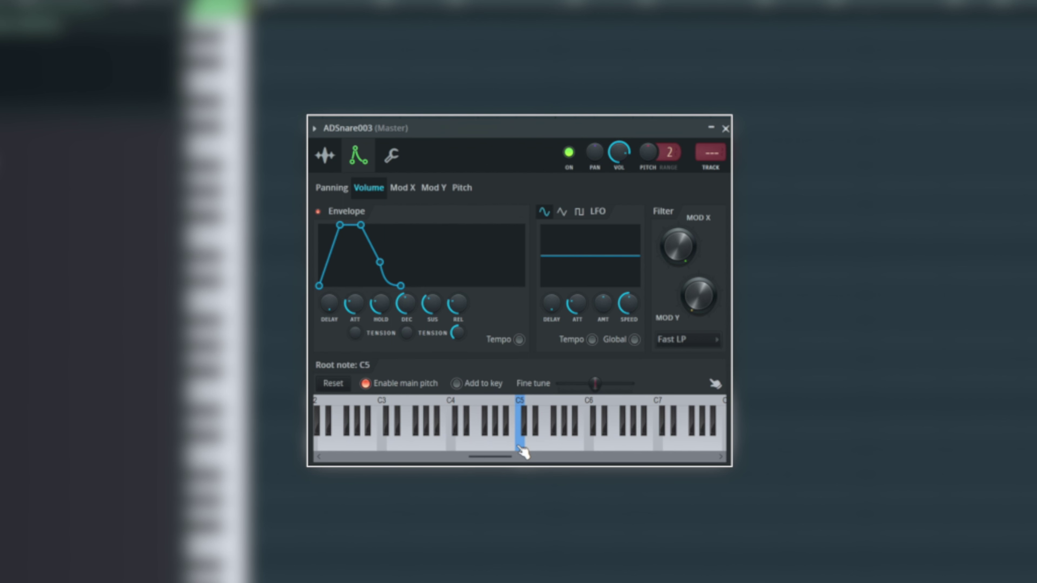
Step: Shape the snare's volume envelope with no attack or hold, a longer decay, a raised sustain and a short release
{"action": "left_click_drag", "start_coordinate": [361, 224], "coordinate": [338, 261]}
{"action": "left_click_drag", "start_coordinate": [340, 225], "coordinate": [319, 225]}
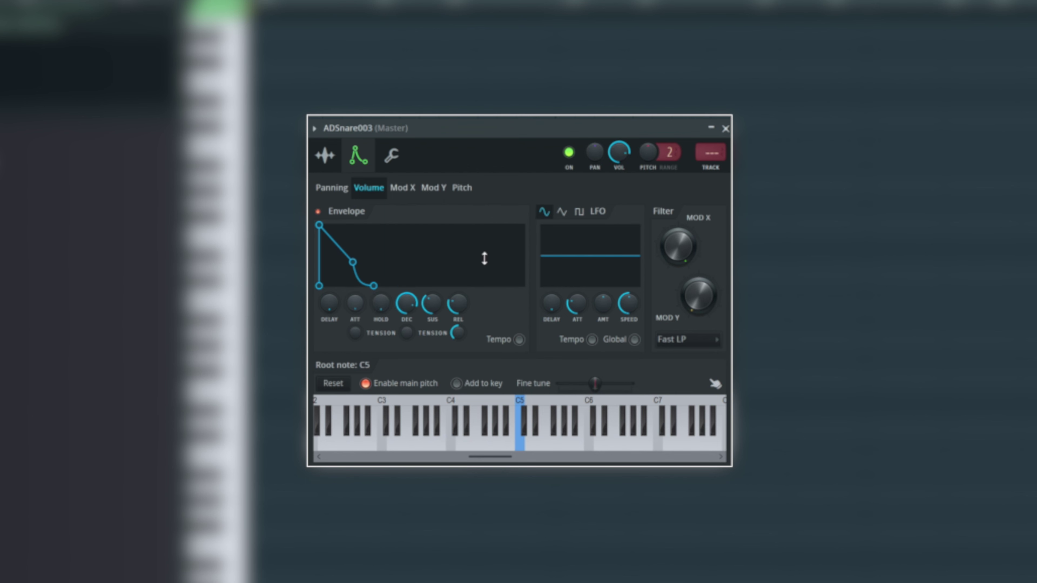
{"action": "left_click_drag", "start_coordinate": [458, 303], "coordinate": [458, 273]}
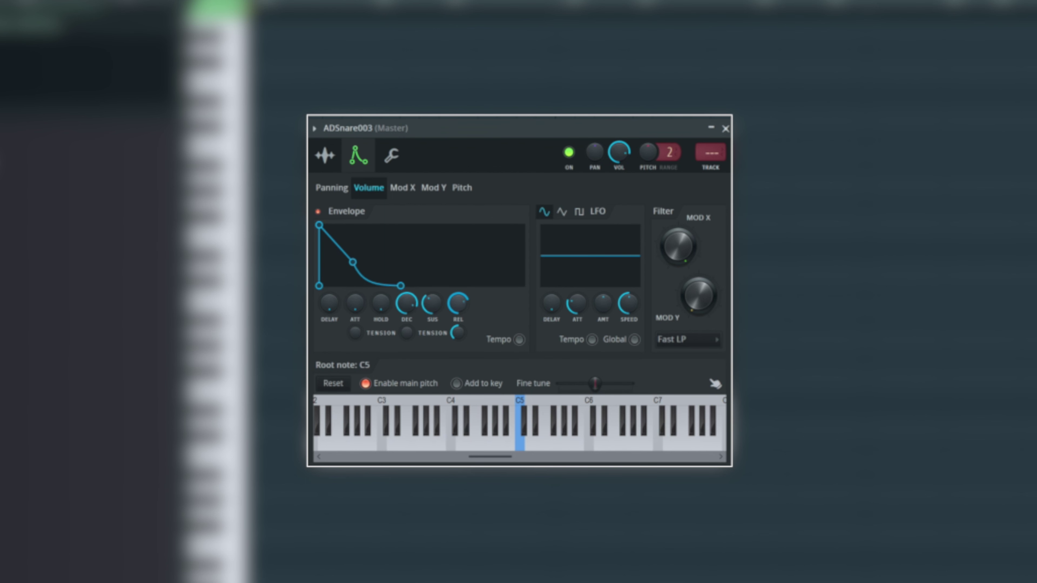
{"action": "mouse_move", "coordinate": [413, 305]}
{"action": "left_mouse_down"}
{"action": "mouse_move", "coordinate": [413, 339]}
{"action": "mouse_move", "coordinate": [430, 296]}
{"action": "left_mouse_up"}
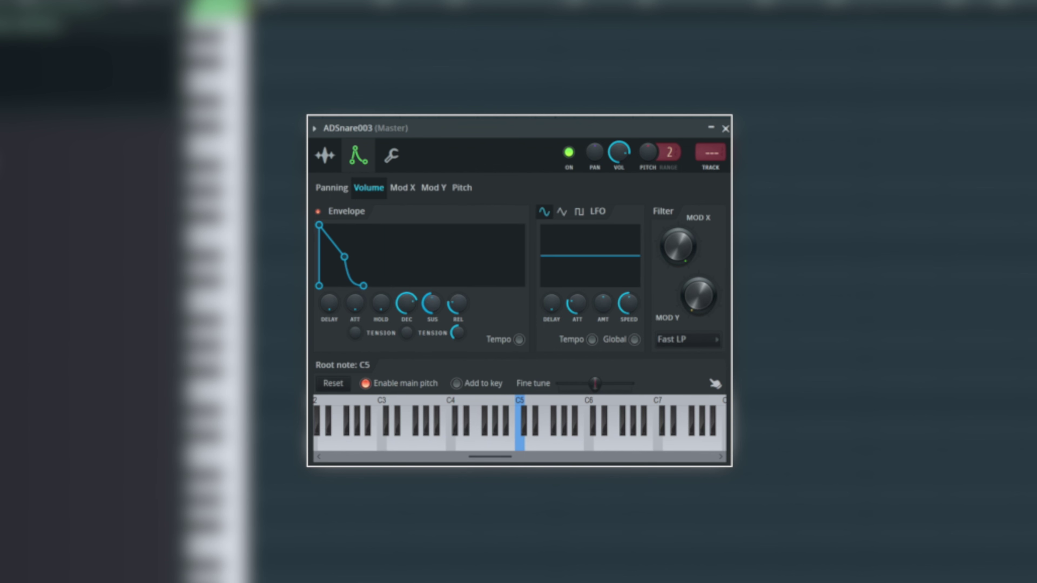
{"action": "left_click_drag", "start_coordinate": [432, 303], "coordinate": [432, 327]}
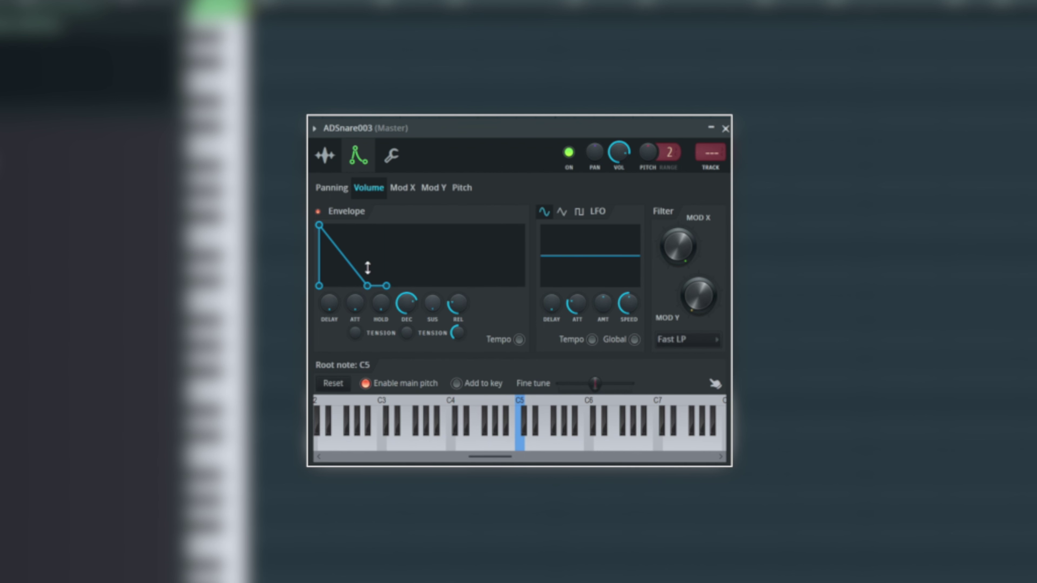
{"action": "left_click_drag", "start_coordinate": [436, 315], "coordinate": [436, 296]}
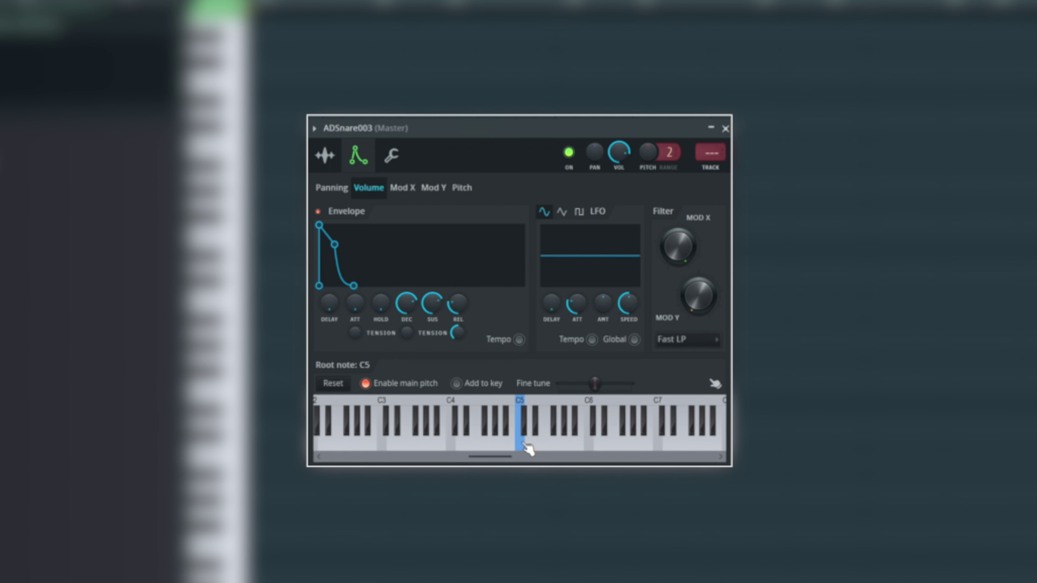
Step: Audition the snare at C5 with its volume envelope on and off, leave the envelope enabled, and close the sampler
{"action": "left_click", "coordinate": [519, 447]}
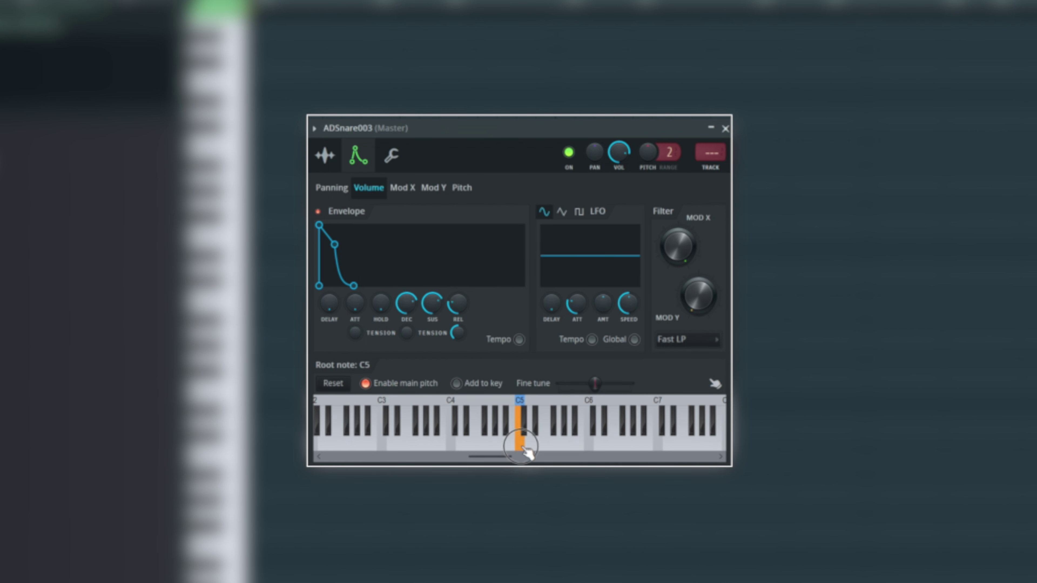
{"action": "left_click", "coordinate": [525, 448]}
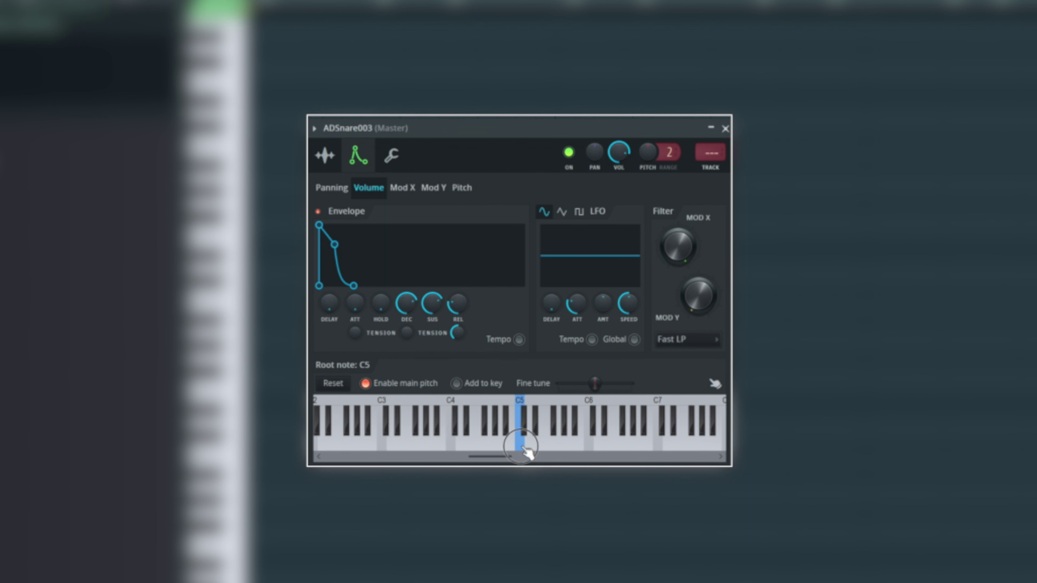
{"action": "left_click", "coordinate": [319, 211]}
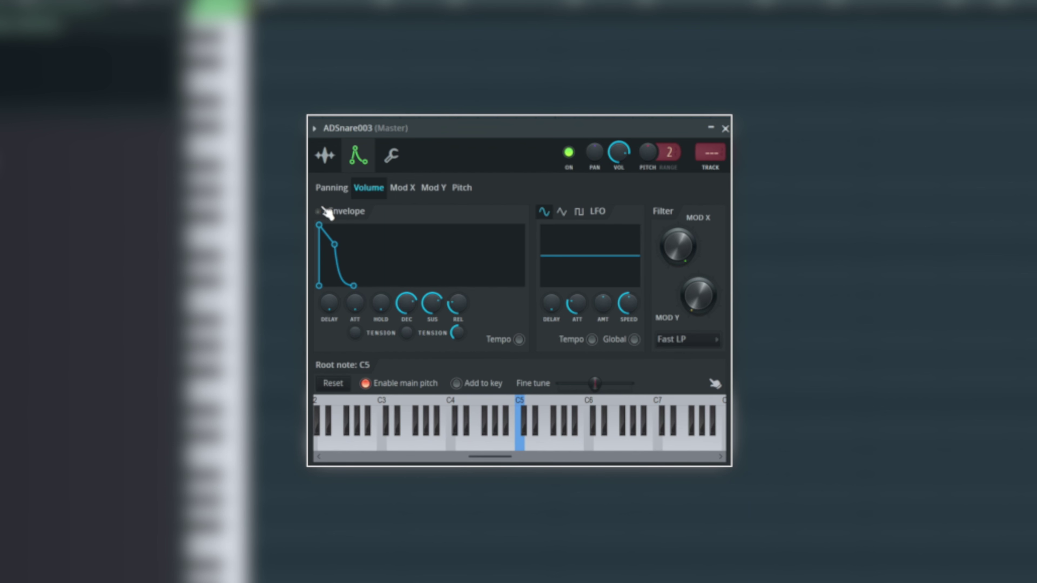
{"action": "left_click", "coordinate": [525, 449]}
{"action": "left_click", "coordinate": [318, 211]}
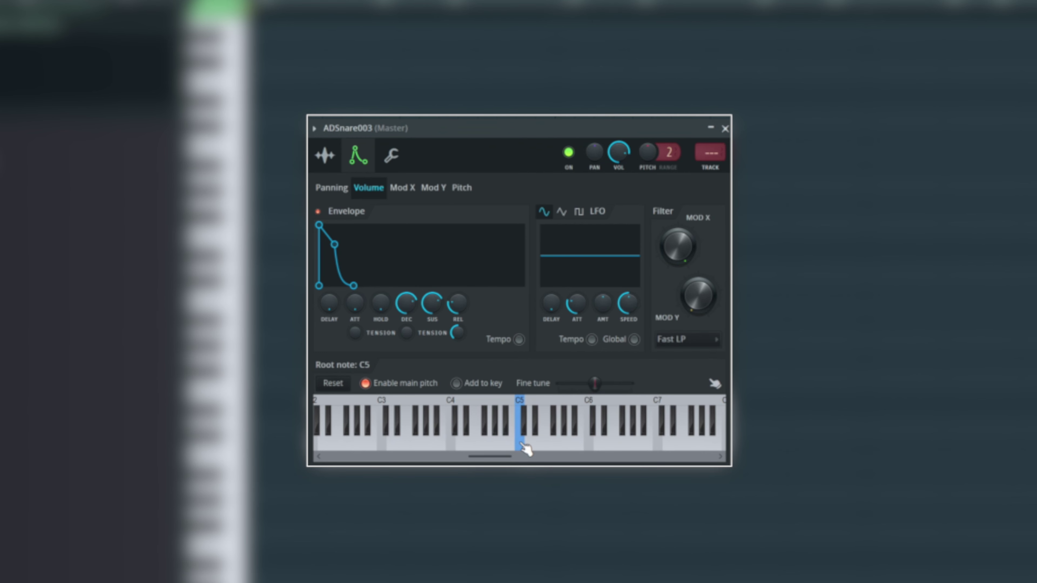
{"action": "left_click", "coordinate": [724, 128]}
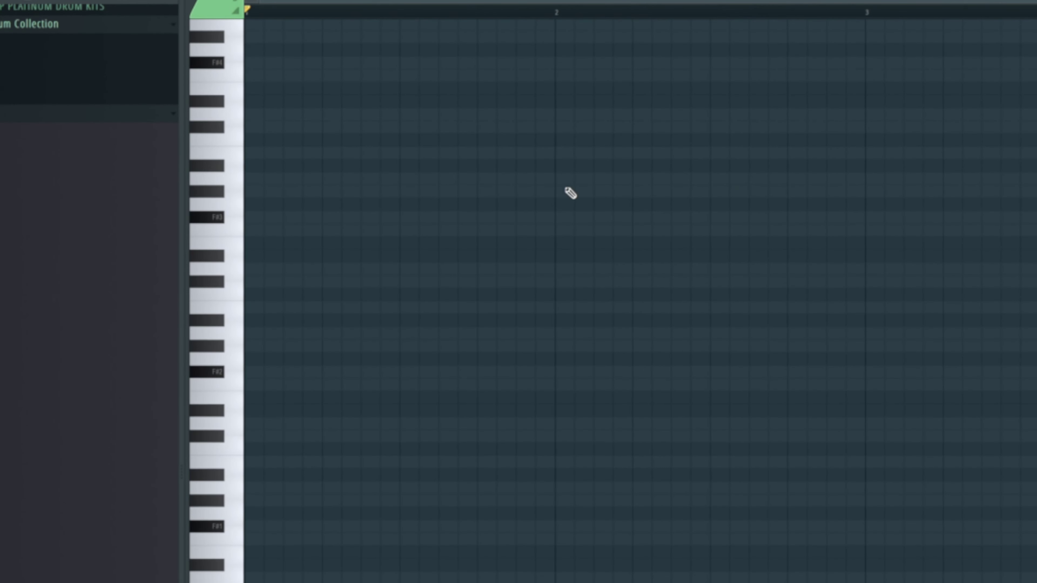
Step: Sequence ADSnare003 at C5 on beats 2 and 4 through four bars, with the final hit on step 12, and play the pattern
{"action": "left_click", "coordinate": [472, 13]}
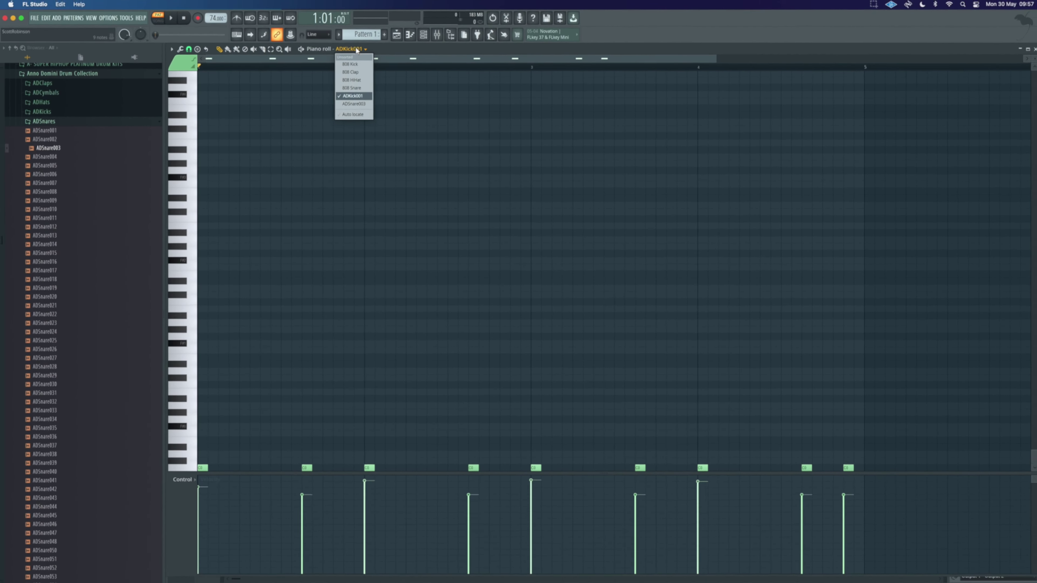
{"action": "left_click", "coordinate": [361, 104]}
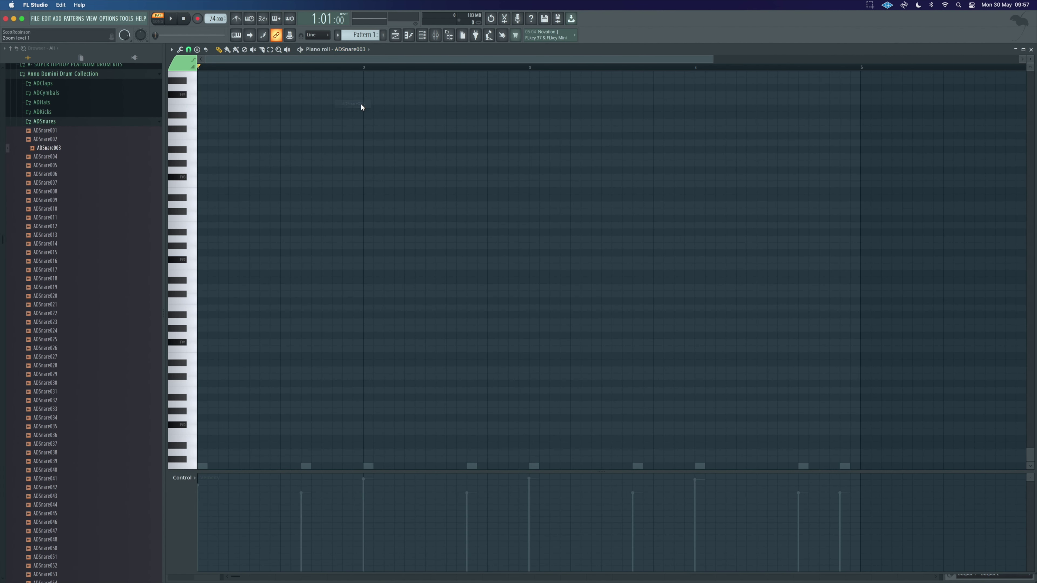
{"action": "left_click", "coordinate": [245, 466]}
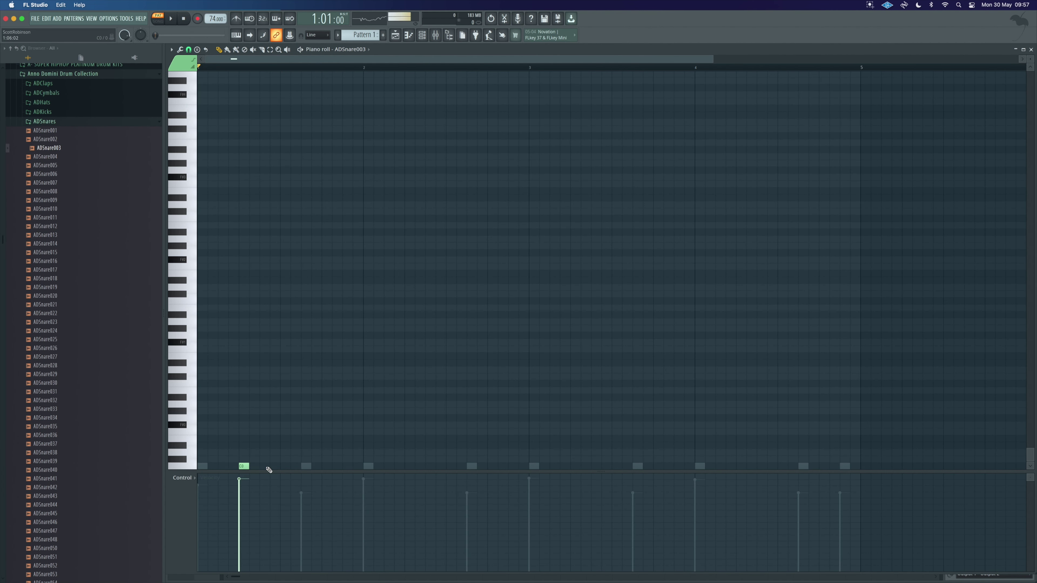
{"action": "left_click", "coordinate": [326, 466]}
{"action": "left_click", "coordinate": [409, 466]}
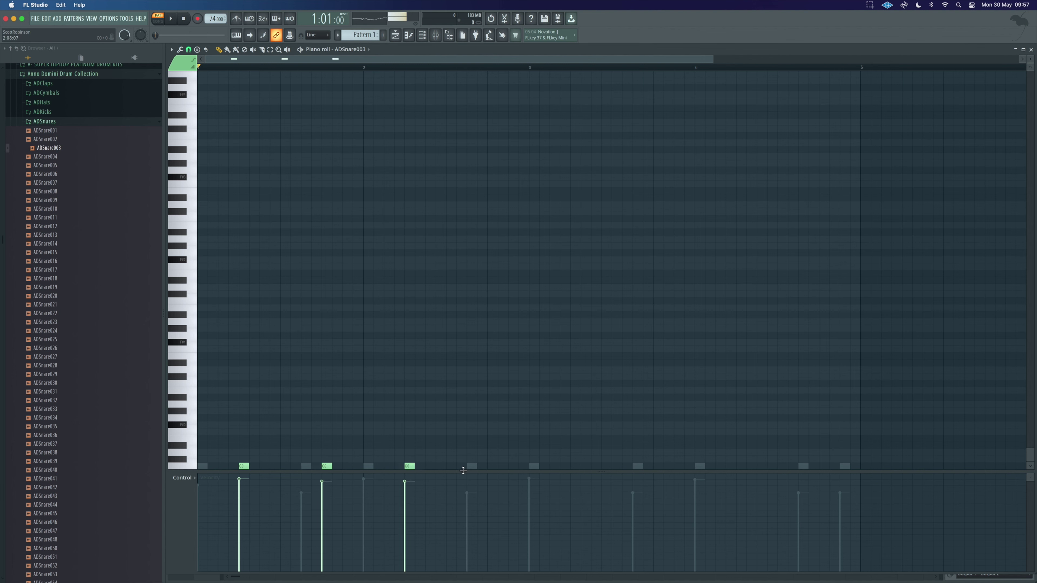
{"action": "left_click", "coordinate": [492, 466]}
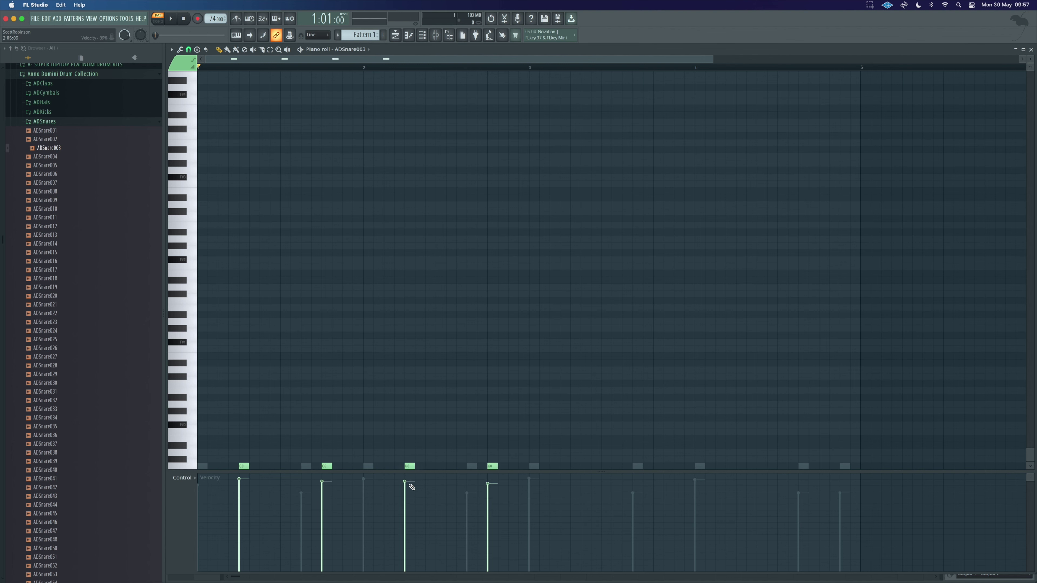
{"action": "left_click", "coordinate": [575, 466]}
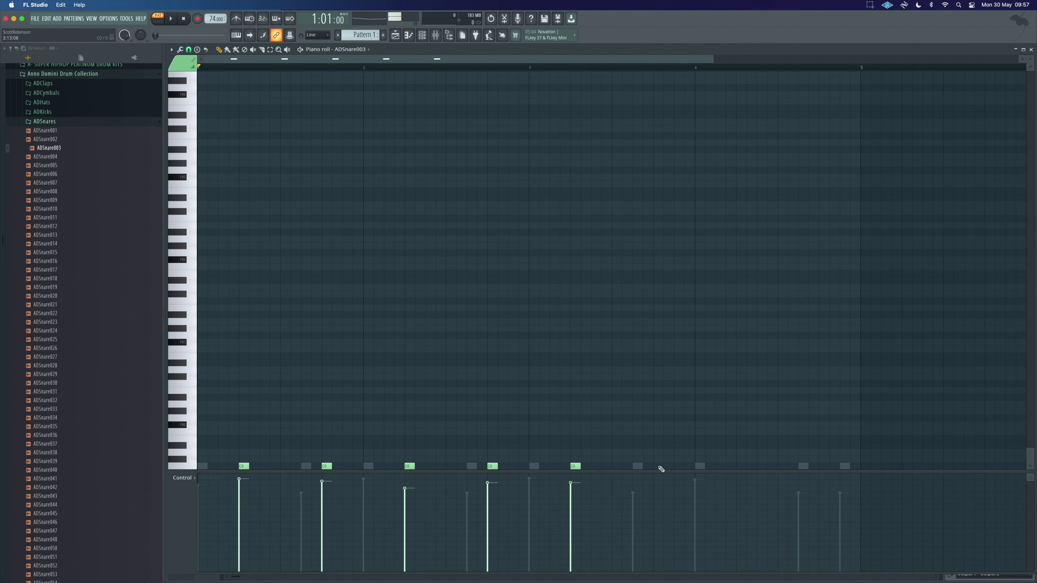
{"action": "key", "text": "space"}
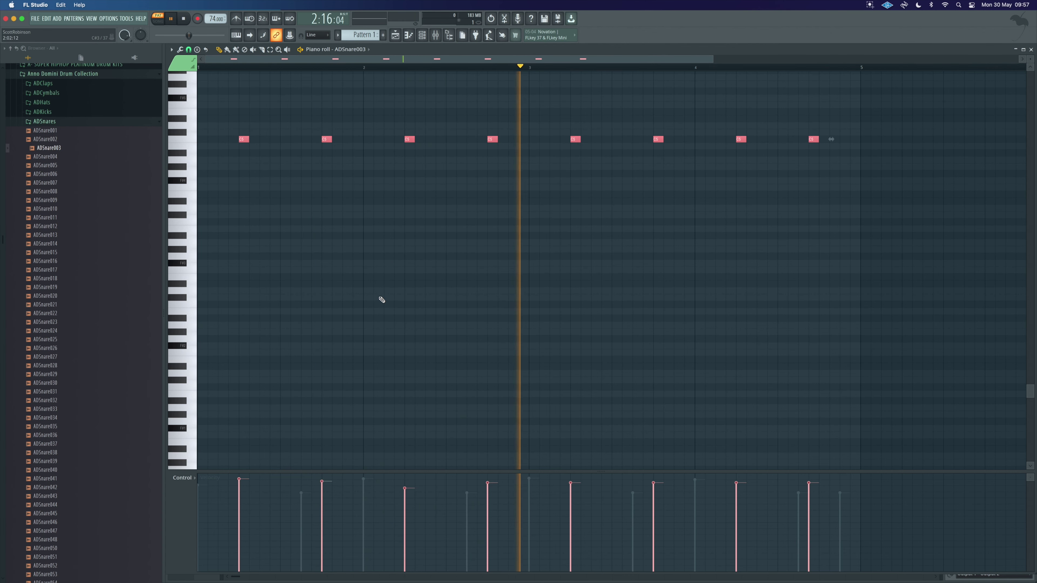
{"action": "key", "text": "space"}
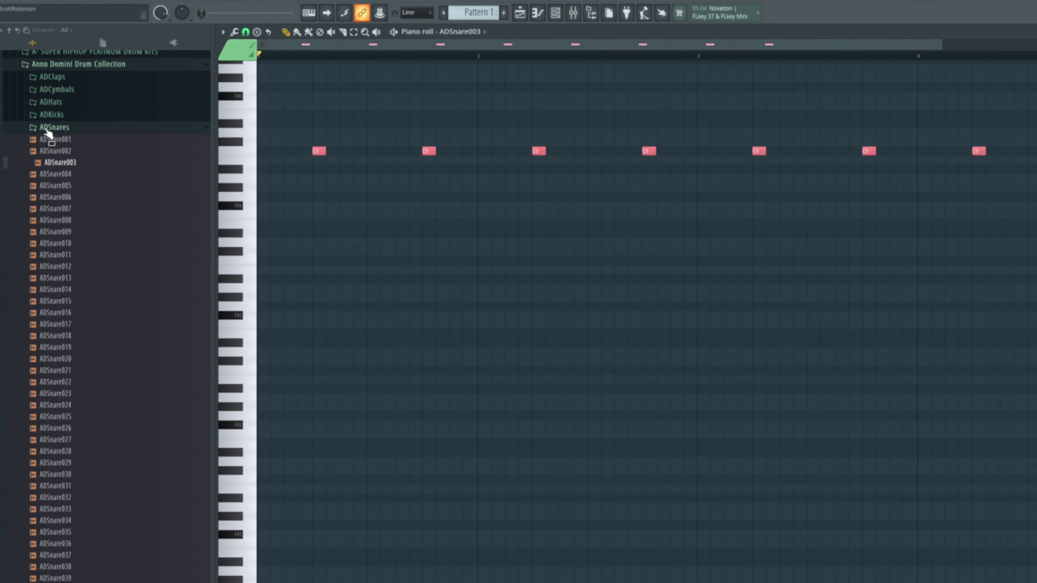
Step: Collapse the ADSnares folder, open ADHats and audition ADClosedHat001 to ADClosedHat004
{"action": "left_click", "coordinate": [45, 122]}
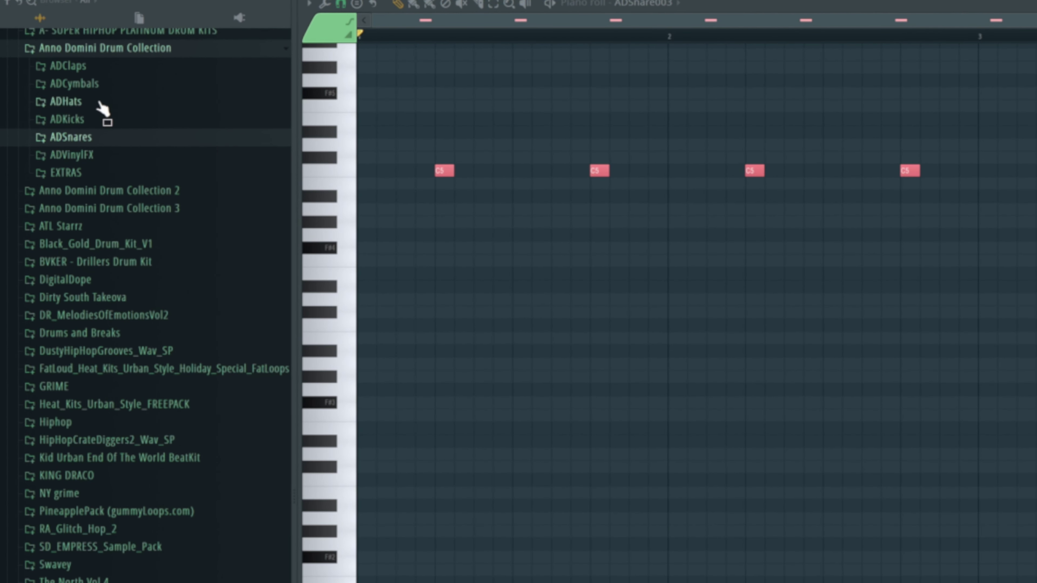
{"action": "left_click", "coordinate": [99, 104]}
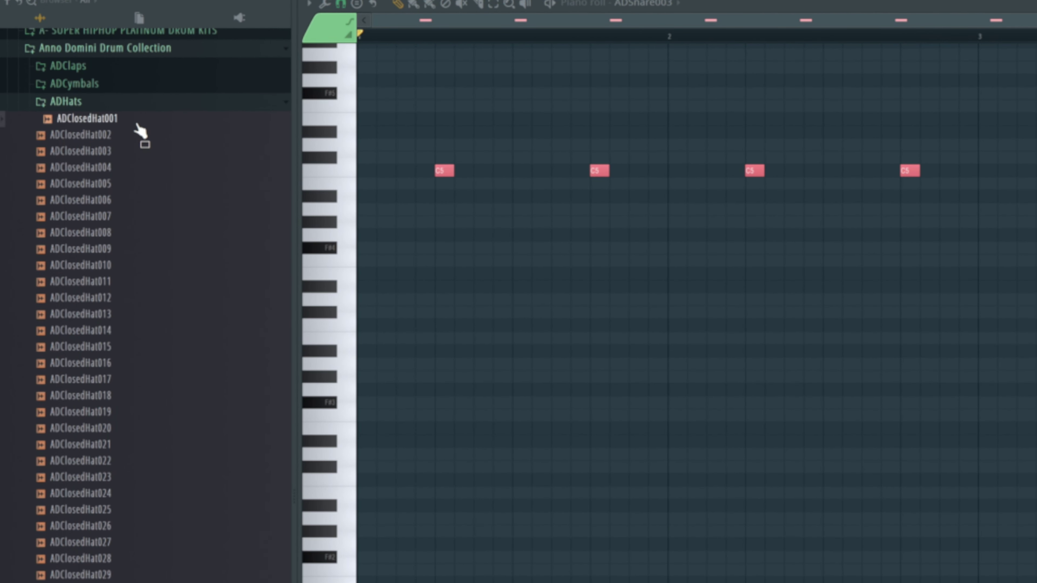
{"action": "key", "text": "Down"}
{"action": "key", "text": "Down"}
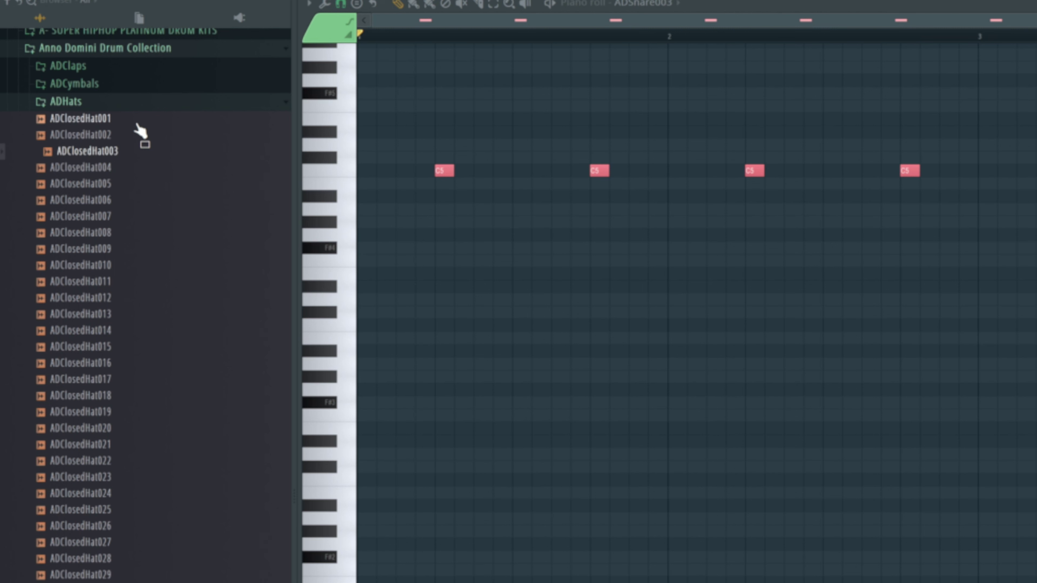
{"action": "key", "text": "Down"}
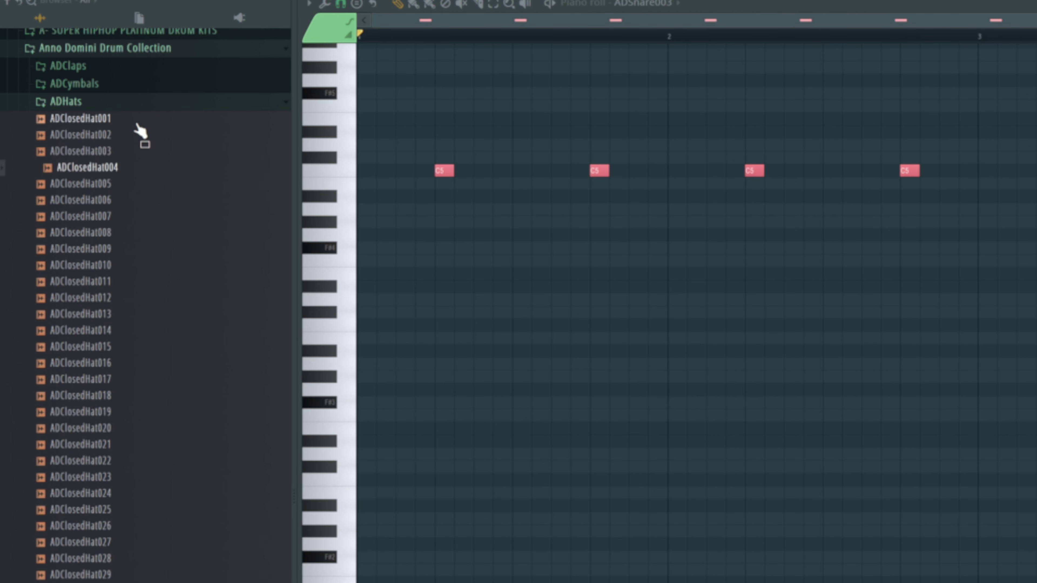
Step: Load the ADClosedHat004 sample into a new channel and show that channel in the piano roll
{"action": "right_click", "coordinate": [83, 166]}
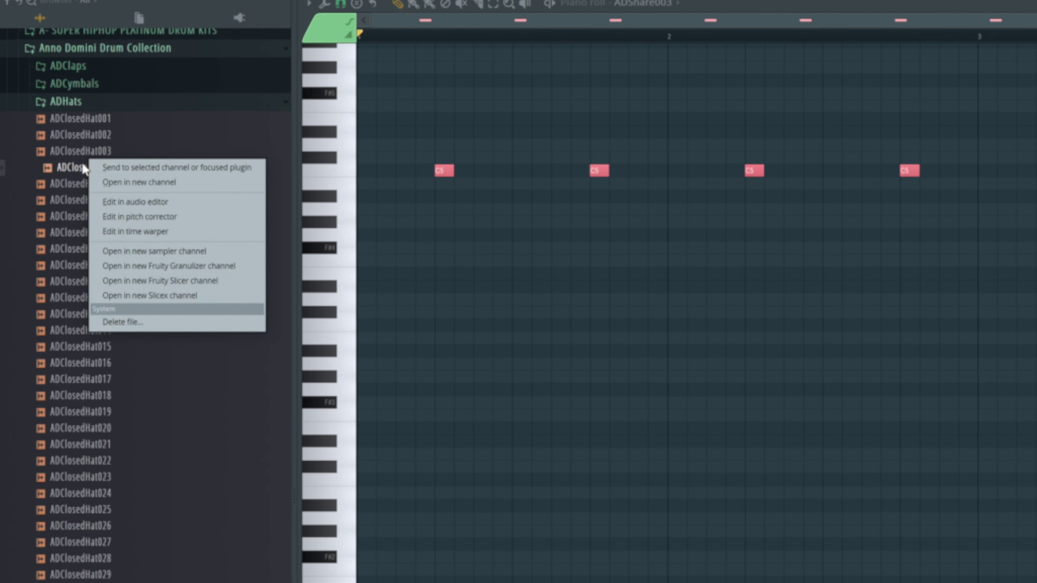
{"action": "left_click", "coordinate": [121, 184]}
{"action": "left_click", "coordinate": [640, 4]}
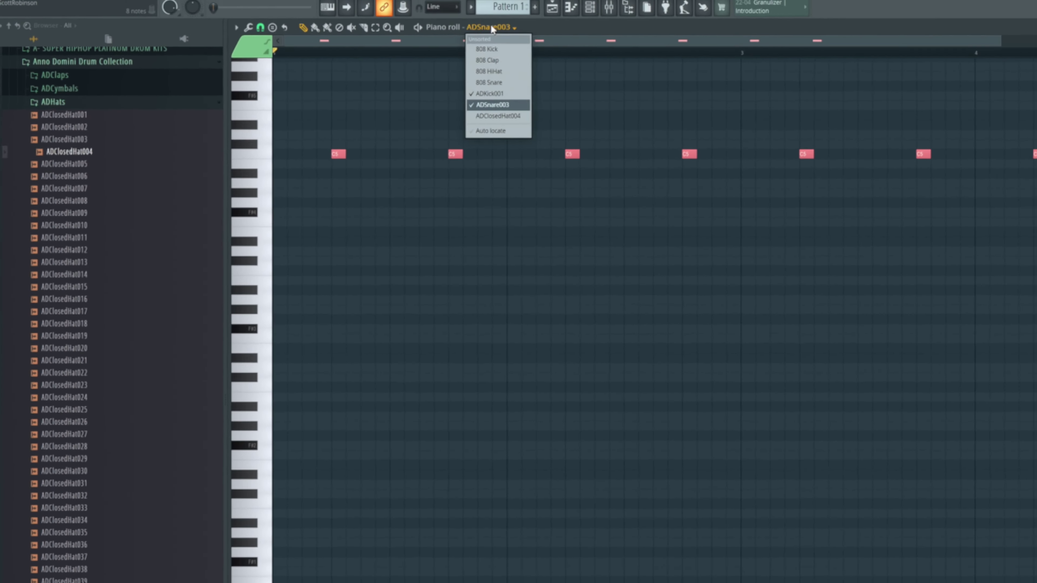
{"action": "left_click", "coordinate": [645, 3]}
{"action": "left_click", "coordinate": [647, 3]}
{"action": "left_click", "coordinate": [363, 112]}
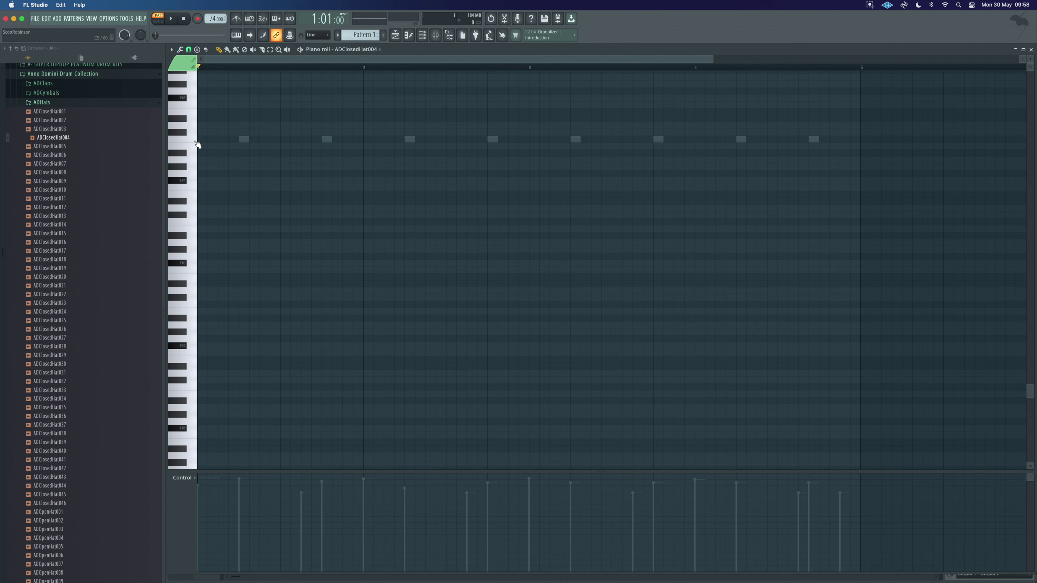
Step: Open the ADClosedHat004 sampler's volume envelope page from the channel rack, set the root note to C#5, and close both windows
{"action": "left_click", "coordinate": [422, 35]}
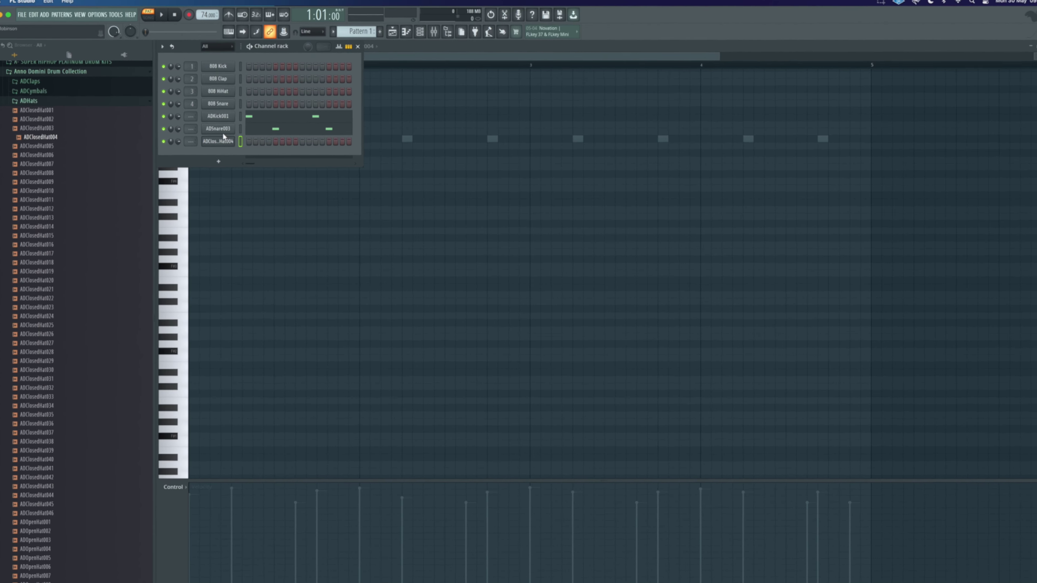
{"action": "left_click", "coordinate": [220, 141]}
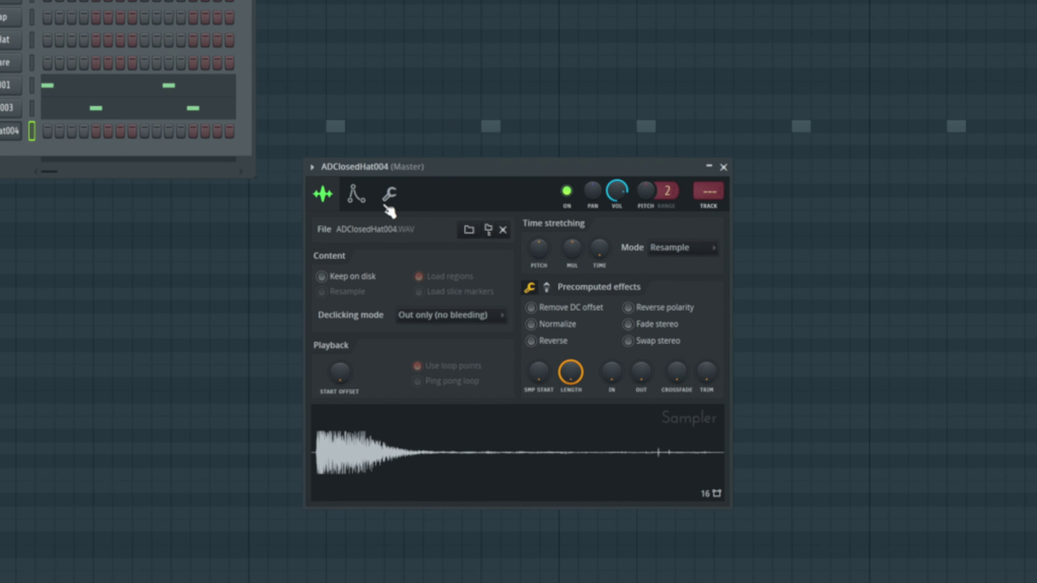
{"action": "left_click", "coordinate": [355, 194]}
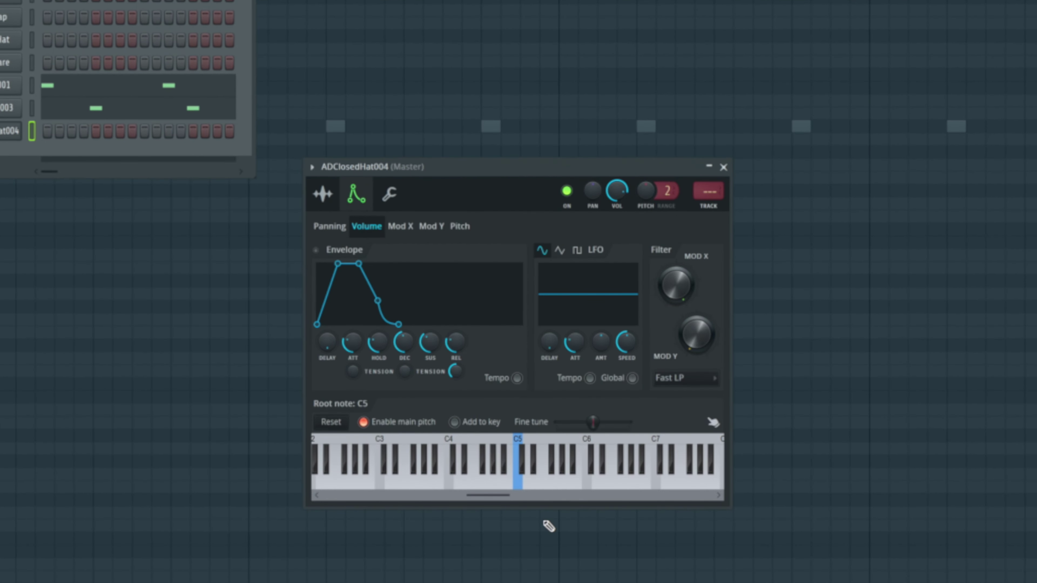
{"action": "right_click", "coordinate": [524, 471]}
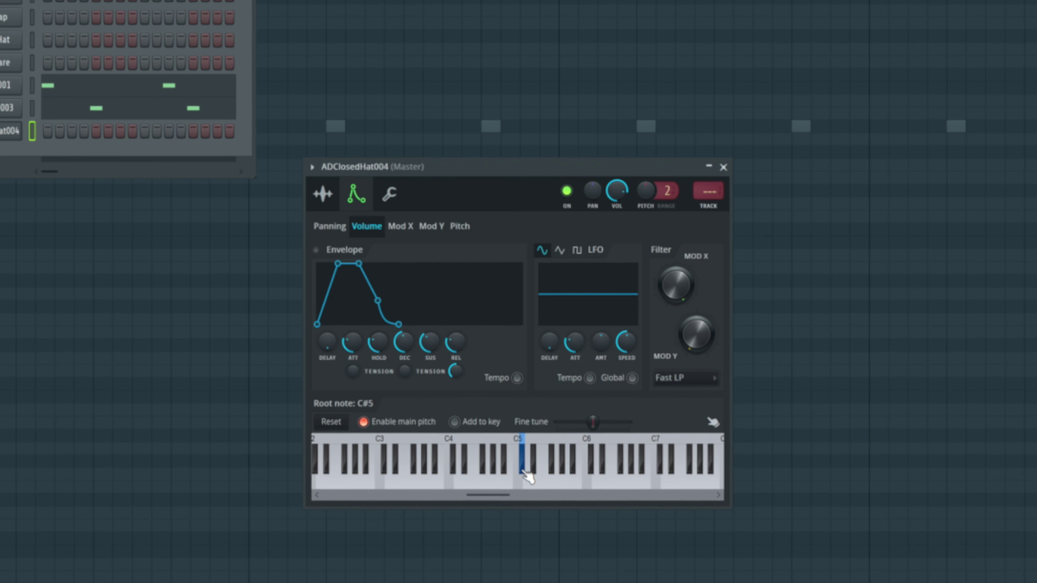
{"action": "left_click", "coordinate": [722, 168]}
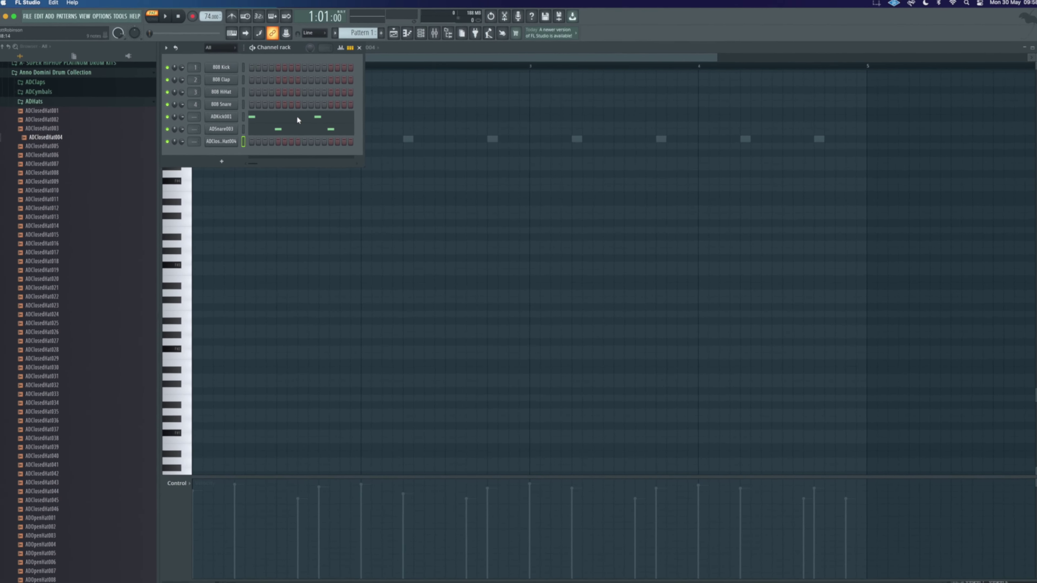
{"action": "left_click", "coordinate": [362, 49]}
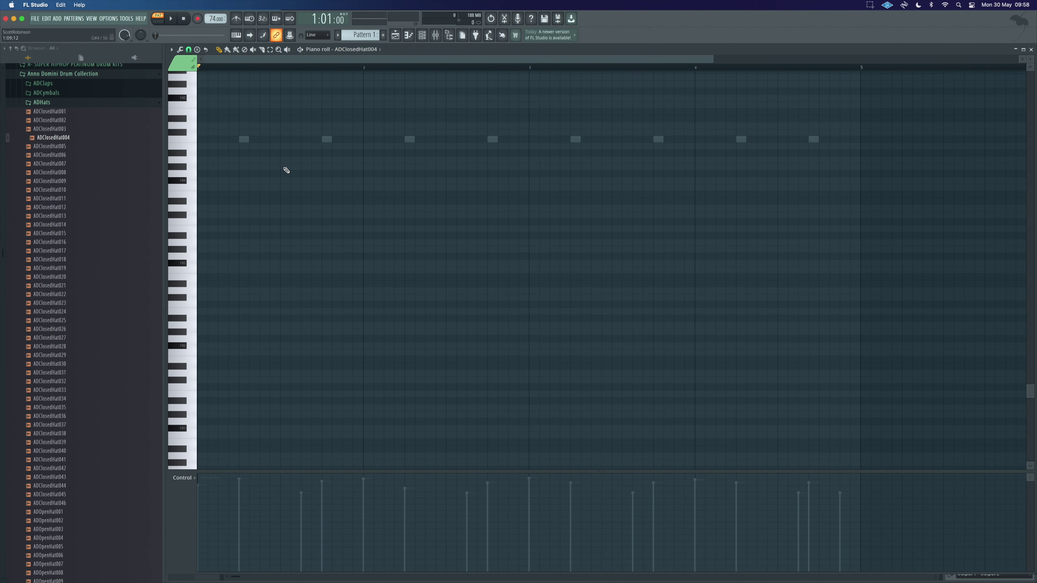
Step: Preview the hat on the piano keys and place a closed-hat note at D5 on the first step of bar 1
{"action": "scroll", "coordinate": [213, 159], "scroll_direction": "up", "scroll_amount": 3}
{"action": "left_click", "coordinate": [181, 185]}
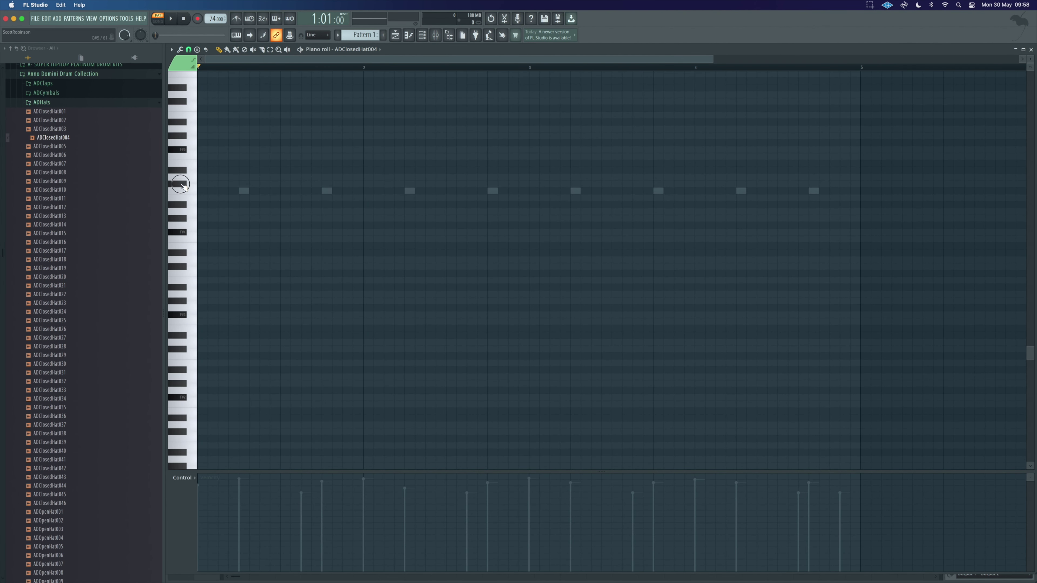
{"action": "left_click", "coordinate": [202, 177]}
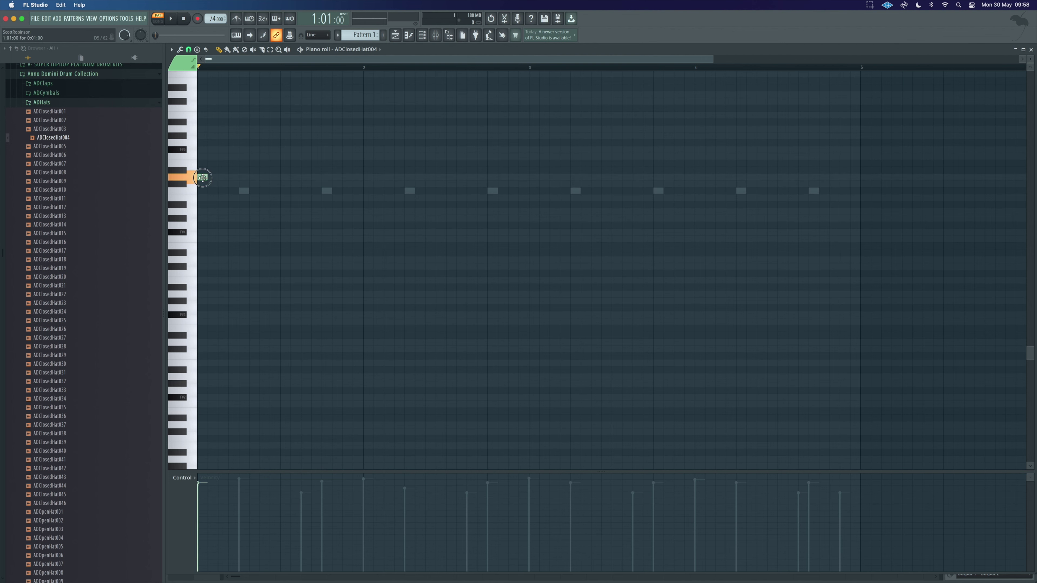
Step: Try a straight closed-hat rhythm at D5 on every second step through step 11 of bar 1, playing it briefly
{"action": "left_click", "coordinate": [223, 178]}
{"action": "left_click", "coordinate": [244, 177]}
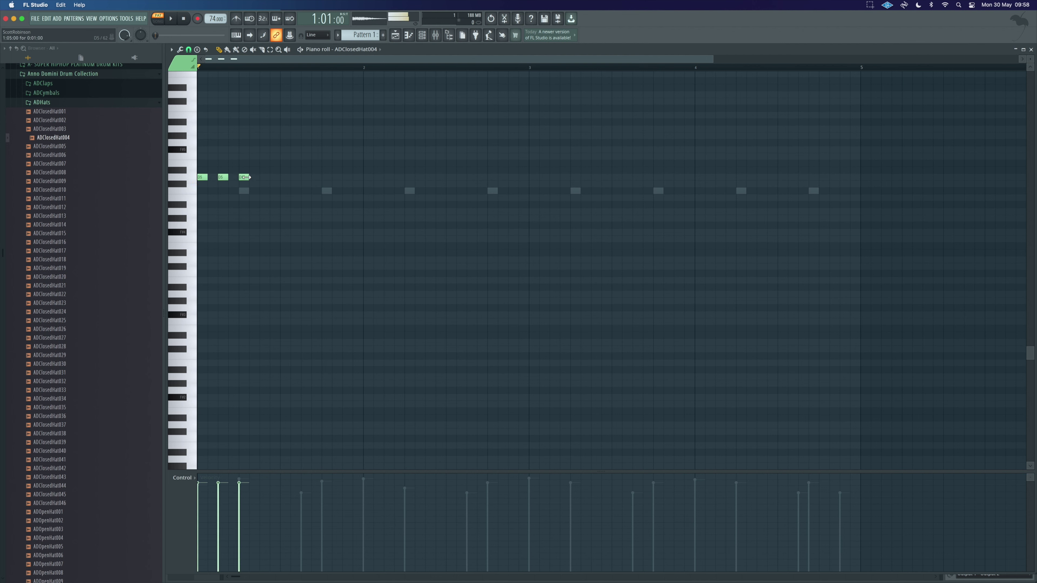
{"action": "left_click", "coordinate": [265, 177]}
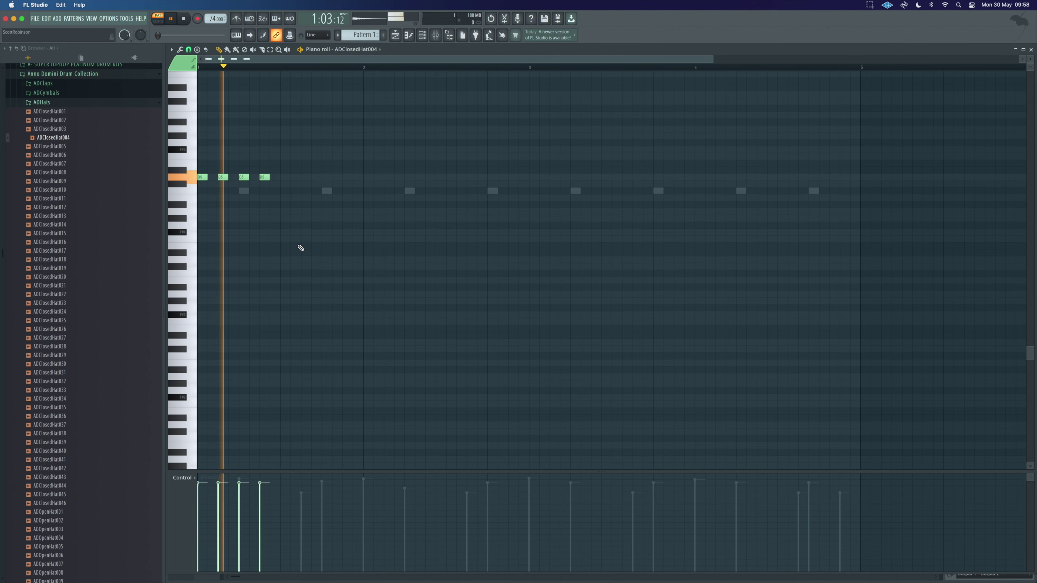
{"action": "key", "text": "space"}
{"action": "left_click", "coordinate": [285, 177]}
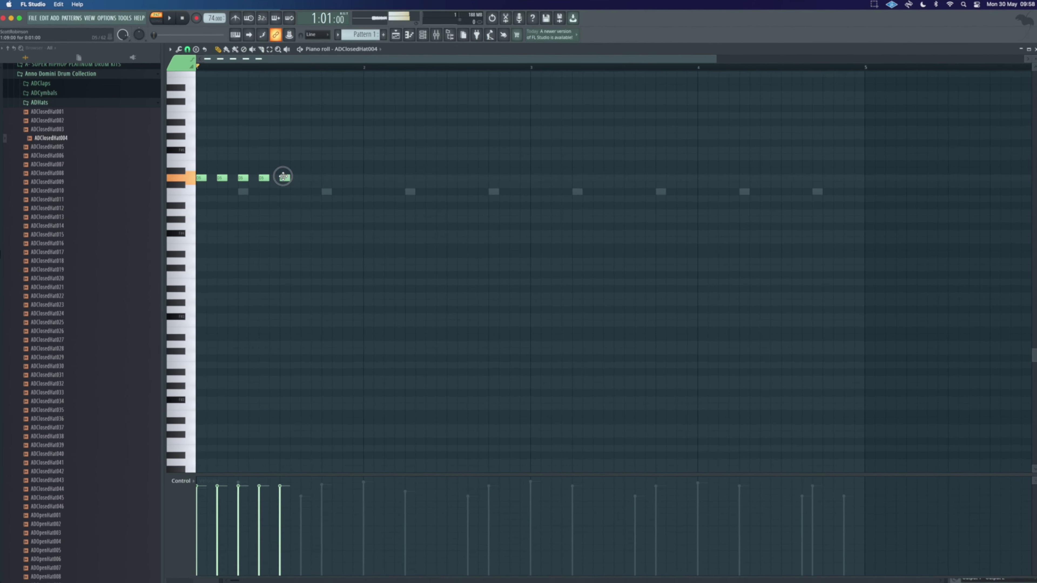
{"action": "left_click", "coordinate": [306, 177]}
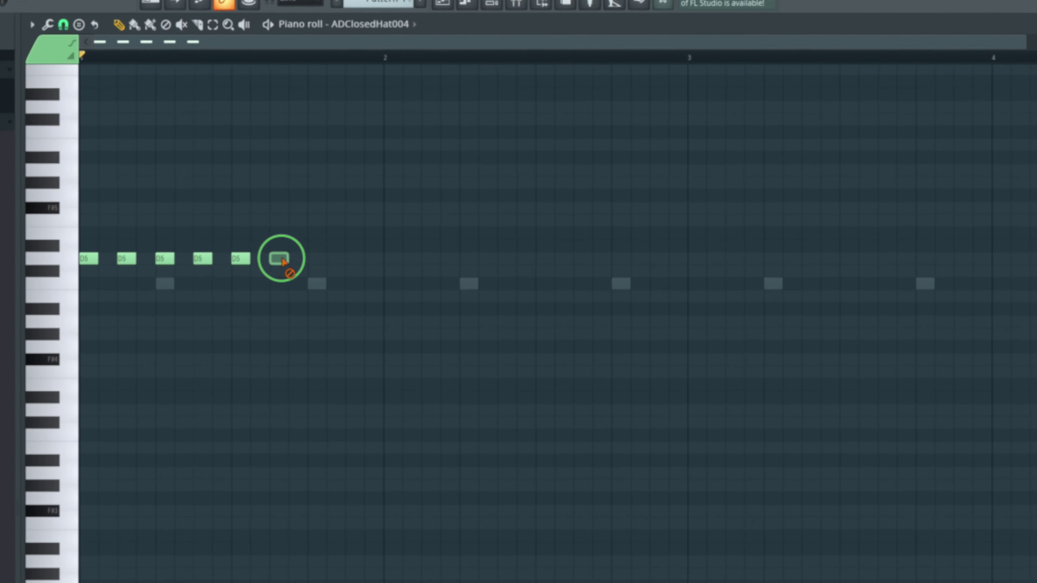
Step: Erase the D5 closed-hat notes in bar 1, keeping only the one on the first step
{"action": "right_click", "coordinate": [279, 258]}
{"action": "right_click", "coordinate": [241, 259]}
{"action": "right_click", "coordinate": [203, 258]}
{"action": "right_click", "coordinate": [164, 259]}
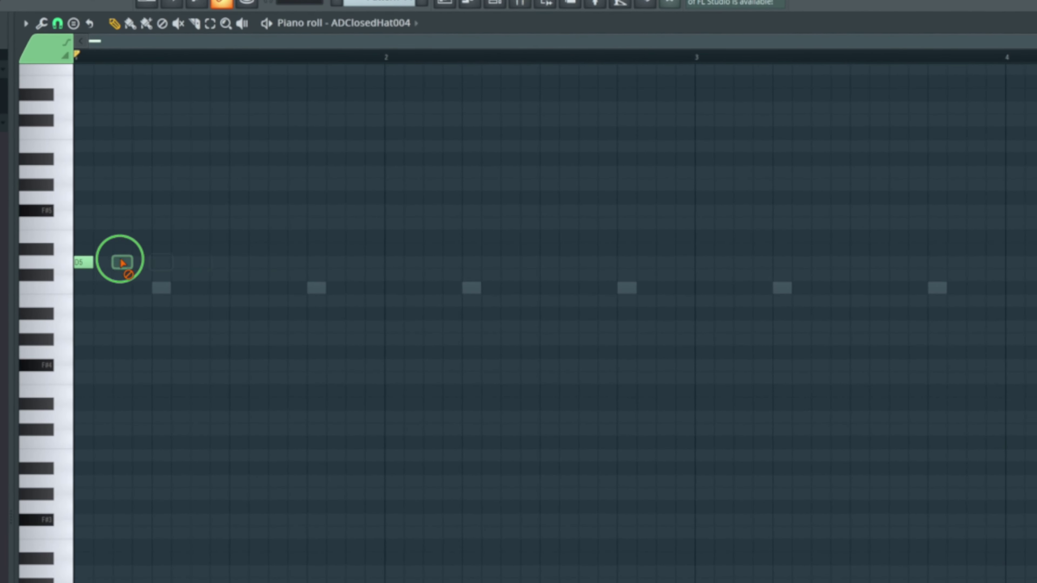
Step: Erase the remaining closed-hat note at D5 in bar 1 and set the piano roll snap to (none)
{"action": "right_click", "coordinate": [126, 258]}
{"action": "right_click", "coordinate": [89, 258]}
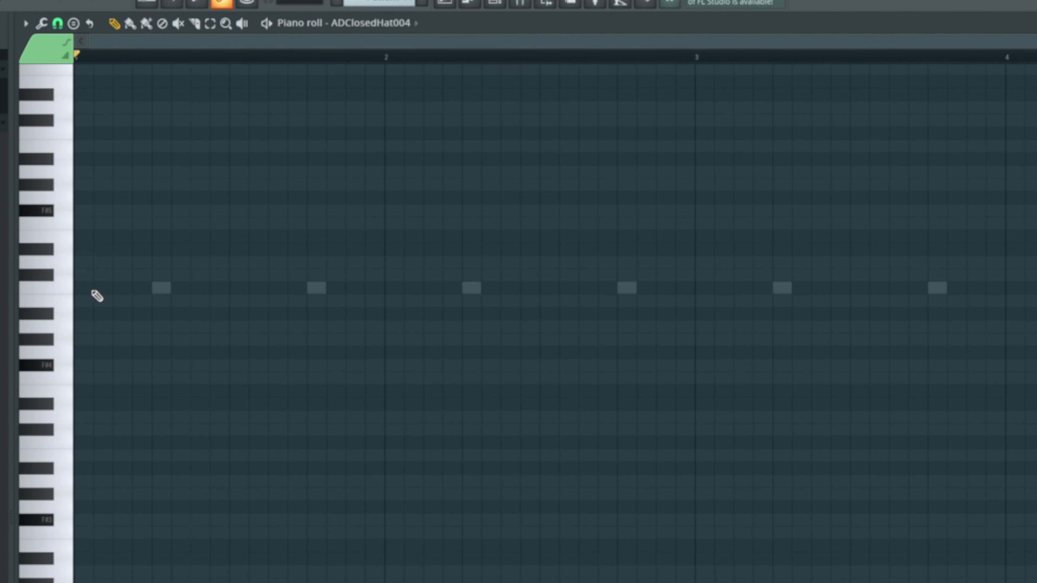
{"action": "left_click", "coordinate": [58, 24]}
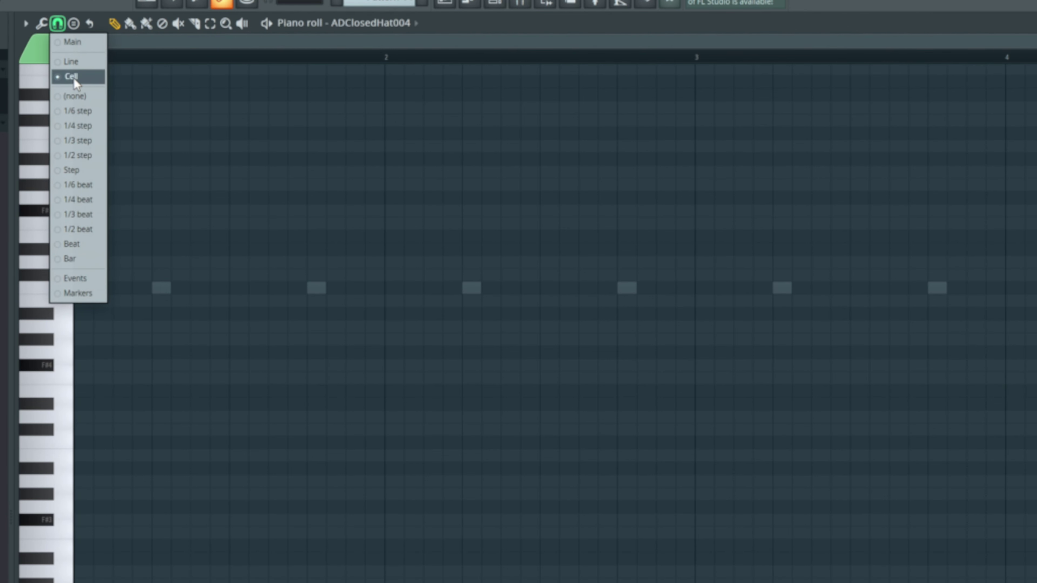
{"action": "left_click", "coordinate": [102, 156]}
{"action": "scroll", "coordinate": [162, 267], "scroll_direction": "up", "scroll_amount": 1}
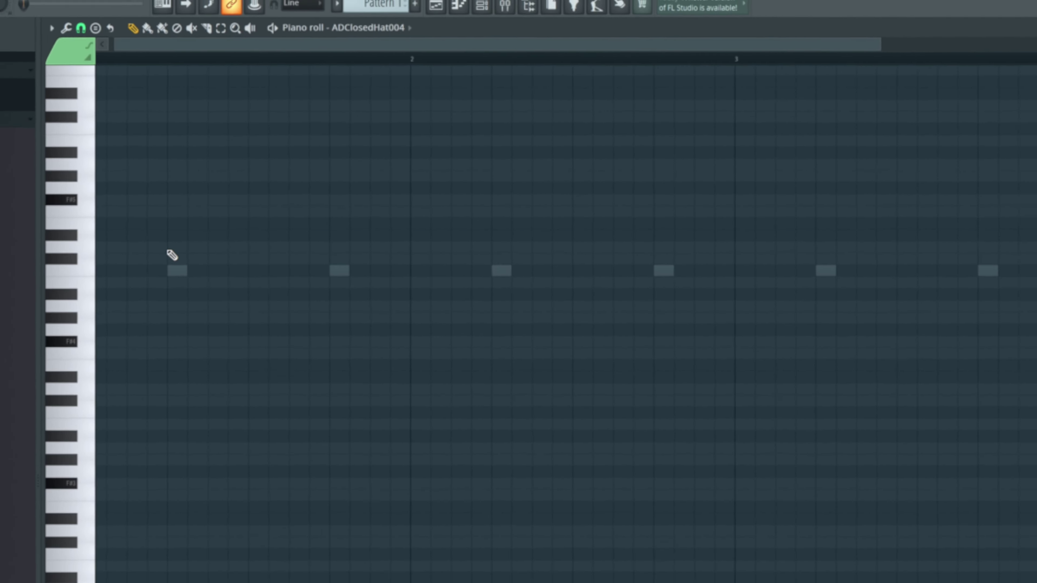
Step: Place eight closed-hat notes at C#5 freehand across bar 1, roughly on every second step
{"action": "left_click", "coordinate": [101, 259]}
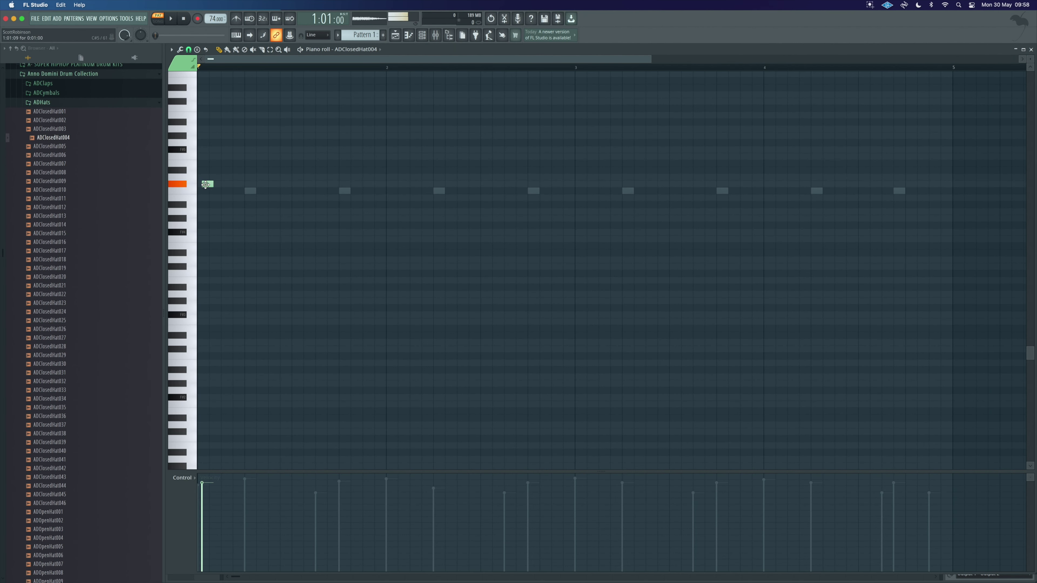
{"action": "left_click", "coordinate": [228, 184]}
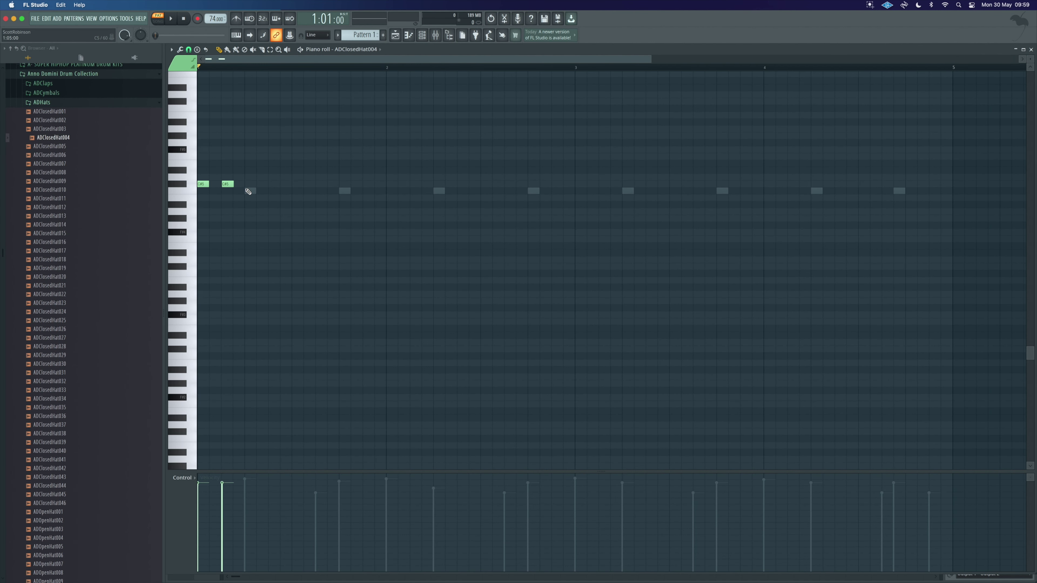
{"action": "left_click", "coordinate": [246, 183]}
{"action": "left_click", "coordinate": [274, 185]}
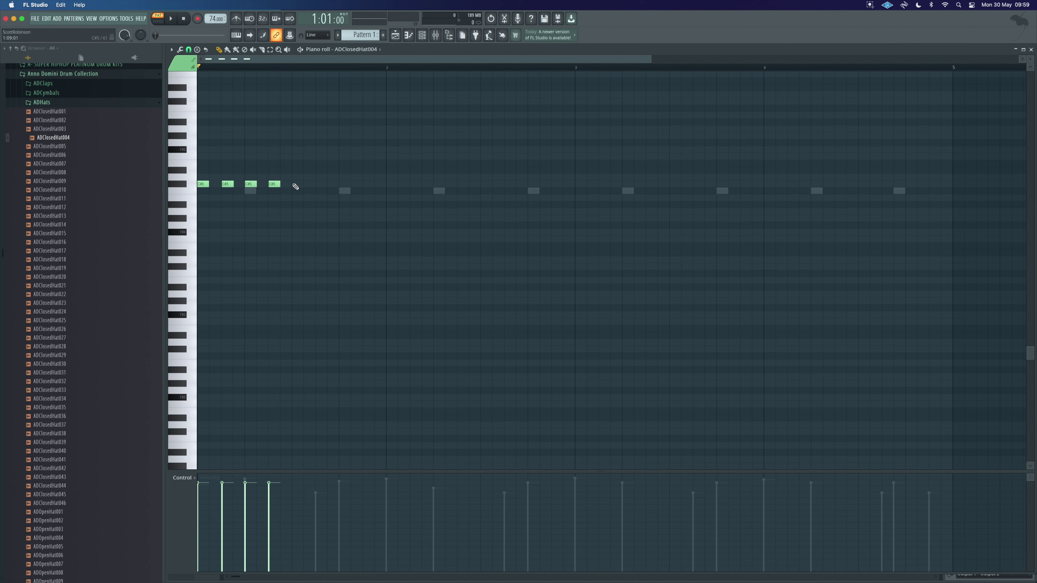
{"action": "left_click", "coordinate": [321, 184]}
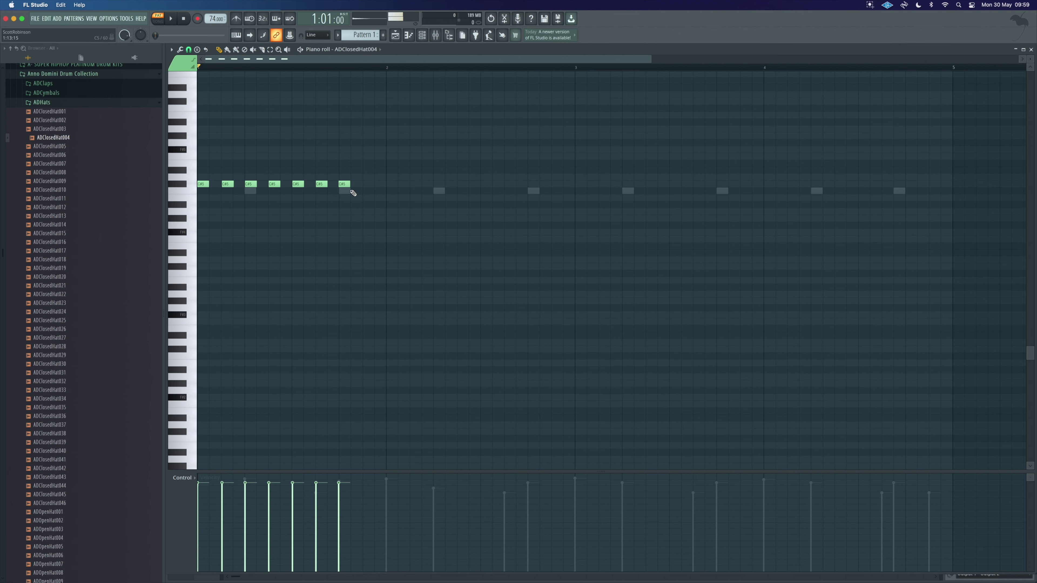
{"action": "scroll", "coordinate": [348, 209], "scroll_direction": "up", "scroll_amount": 4}
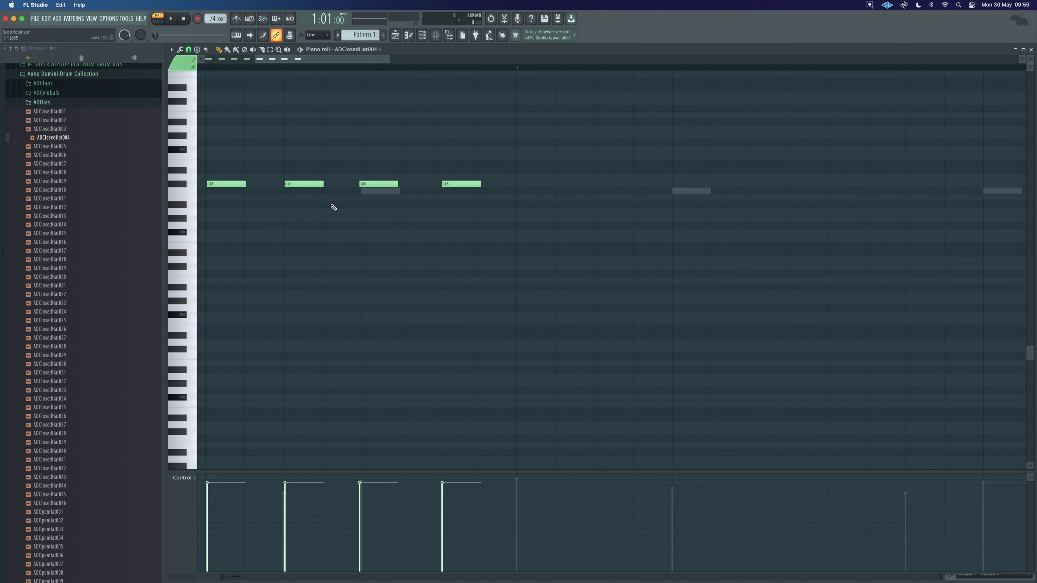
{"action": "scroll", "coordinate": [334, 208], "scroll_direction": "down", "scroll_amount": 5}
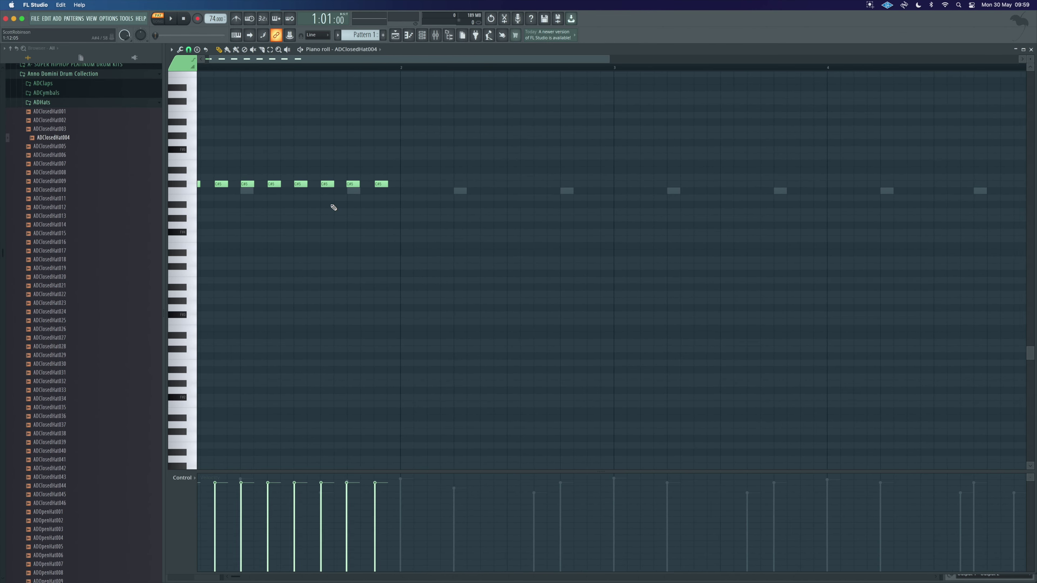
{"action": "scroll", "coordinate": [333, 207], "scroll_direction": "down", "scroll_amount": 2}
{"action": "scroll", "coordinate": [331, 193], "scroll_direction": "up", "scroll_amount": 3}
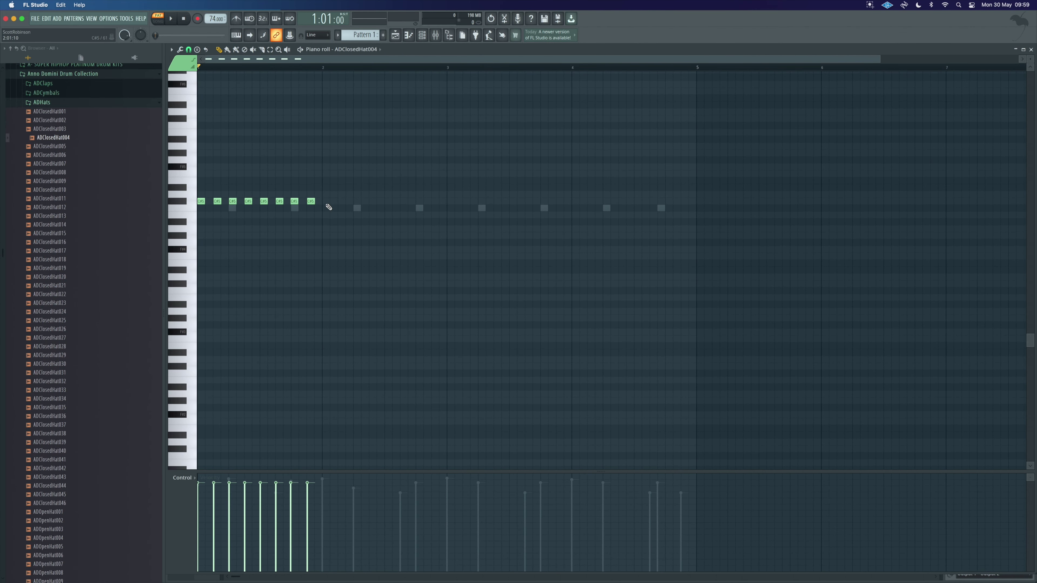
Step: Play bar 1 briefly, then duplicate its closed-hat notes three times to fill bars 2 to 4
{"action": "key", "text": "space"}
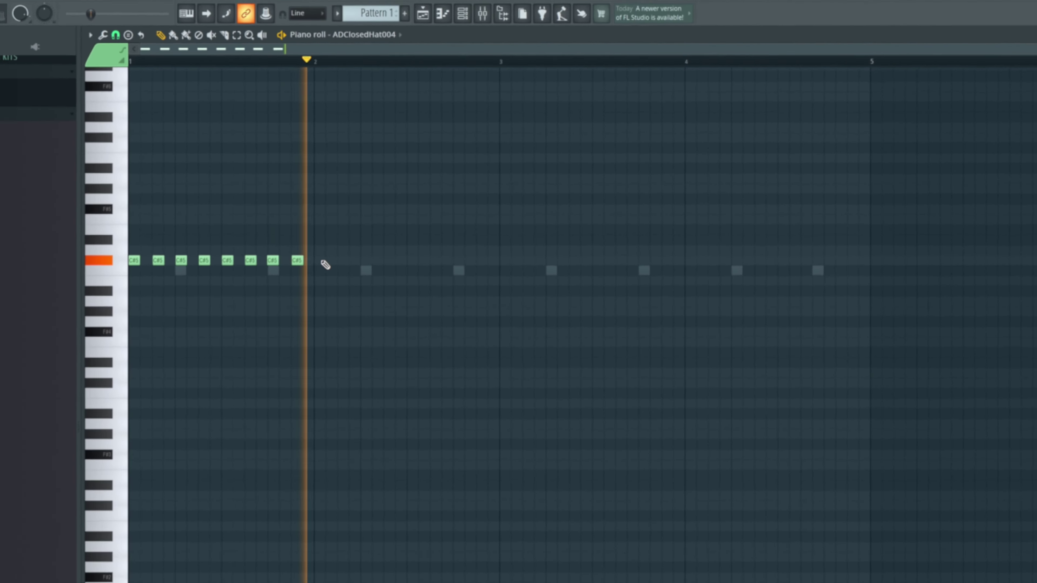
{"action": "key", "text": "space"}
{"action": "key", "text": "super+b"}
{"action": "key", "text": "super+b"}
{"action": "key", "text": "super+b"}
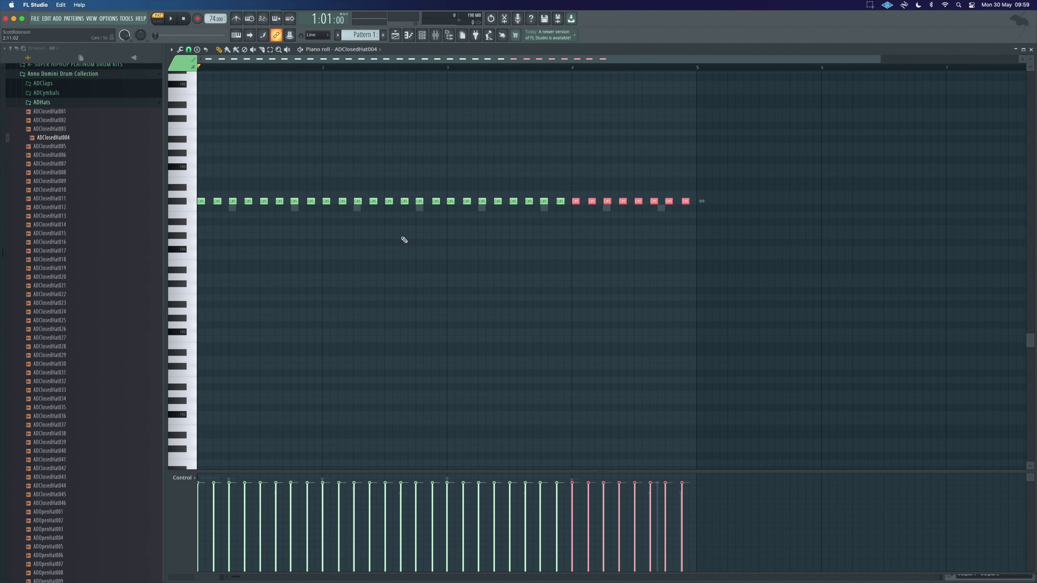
Step: Play the four-bar pattern to check the hats and set the piano roll snap back to Cell
{"action": "key", "text": "space"}
{"action": "scroll", "coordinate": [403, 247], "scroll_direction": "up", "scroll_amount": 1}
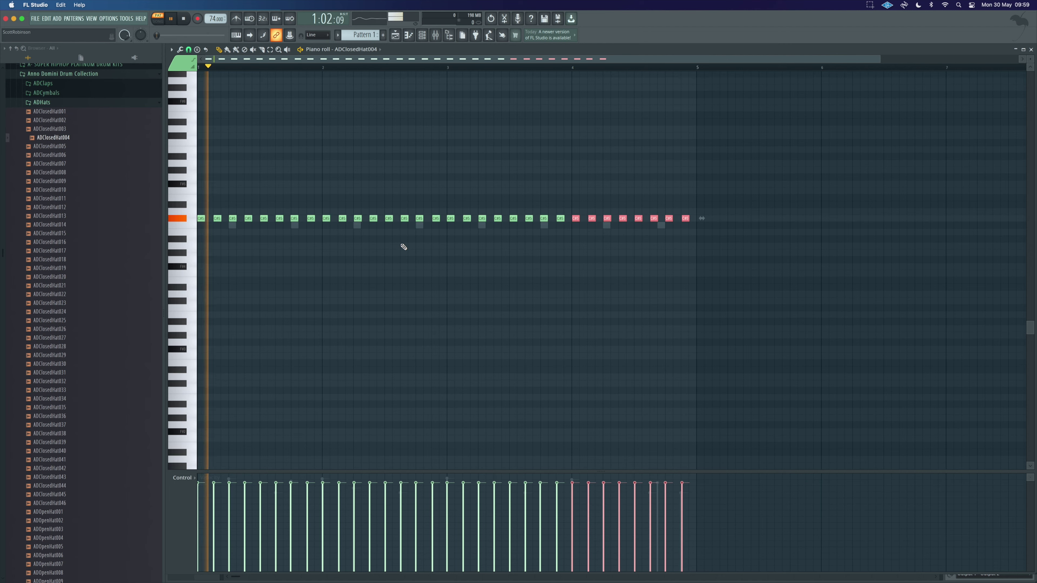
{"action": "left_click", "coordinate": [191, 50]}
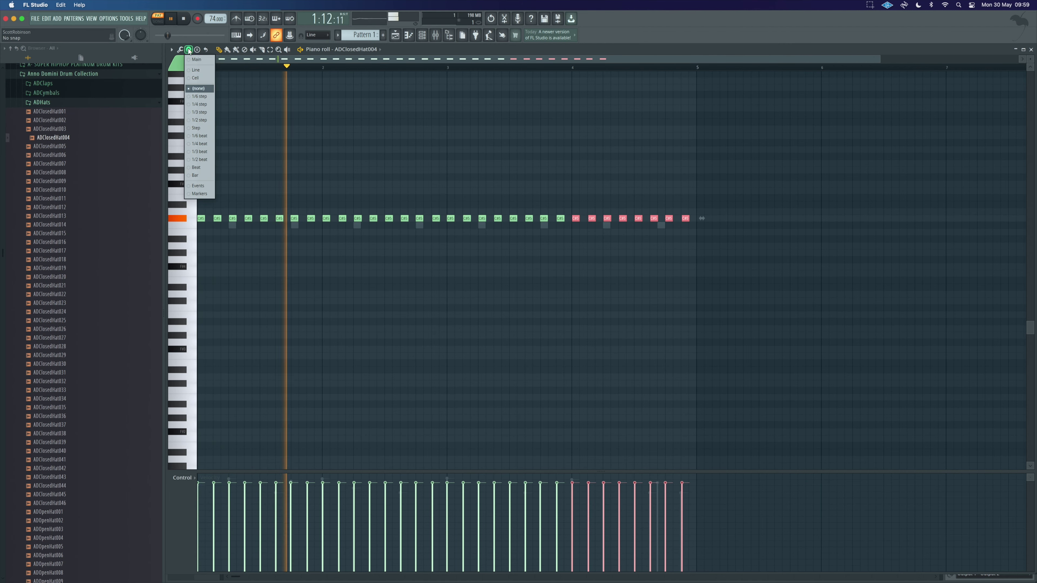
{"action": "left_click", "coordinate": [198, 78]}
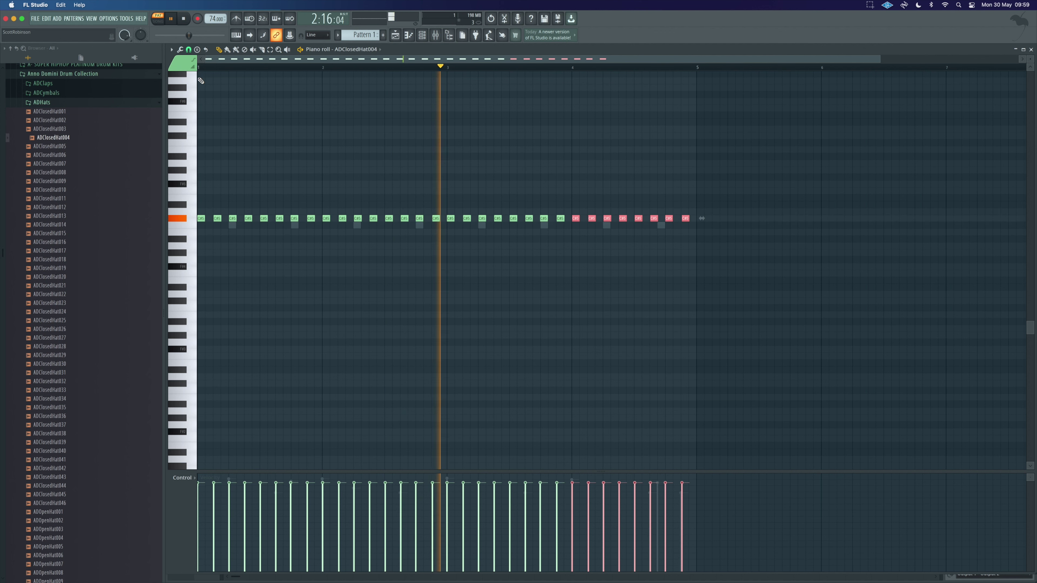
{"action": "key", "text": "space"}
Step: Open the ADKick001 sampler from the channel rack, check the root note on its volume envelope page, and close the sampler
{"action": "left_click", "coordinate": [423, 36]}
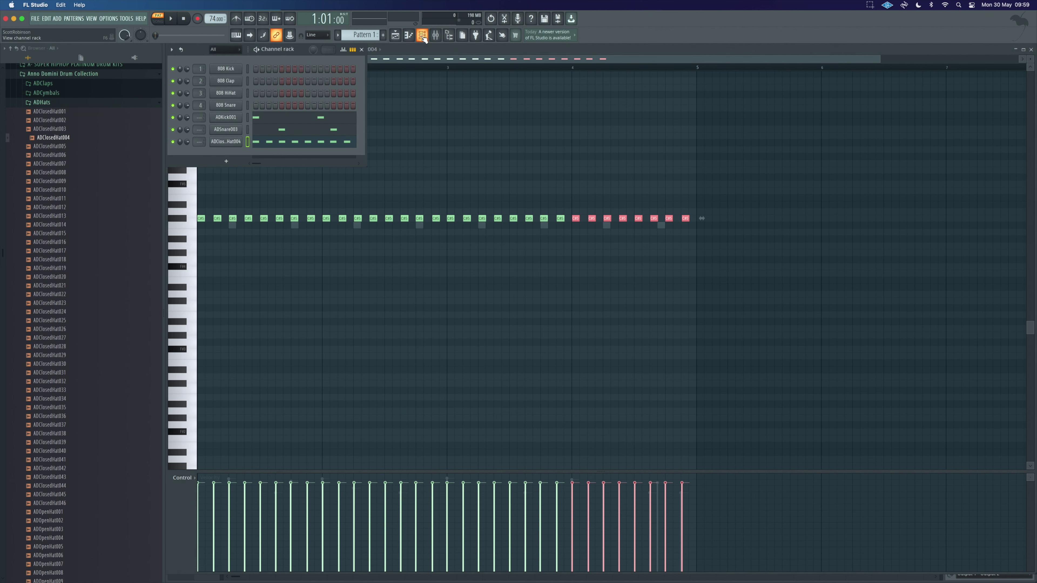
{"action": "left_click", "coordinate": [227, 119]}
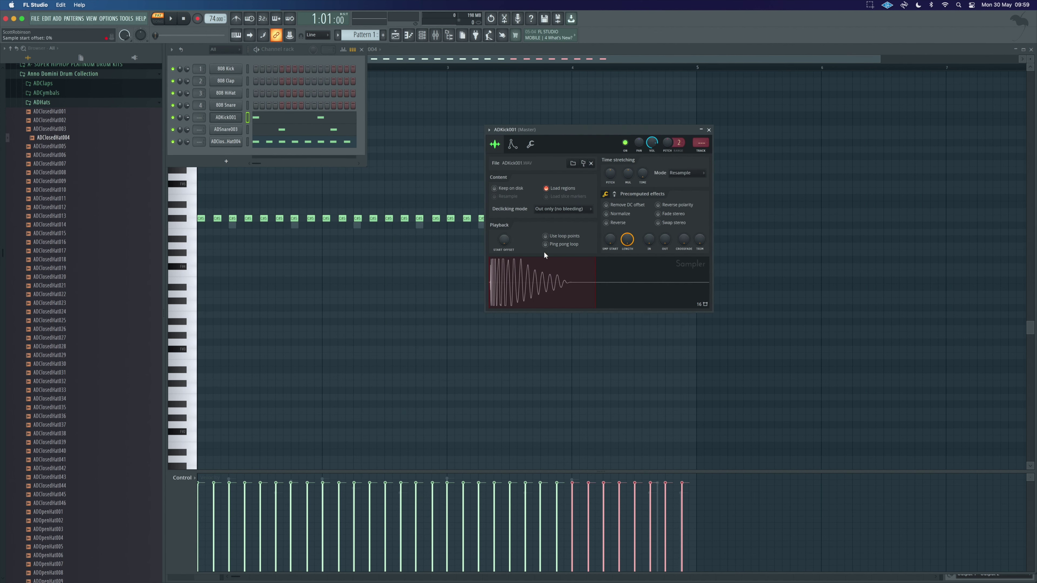
{"action": "left_click", "coordinate": [511, 145]}
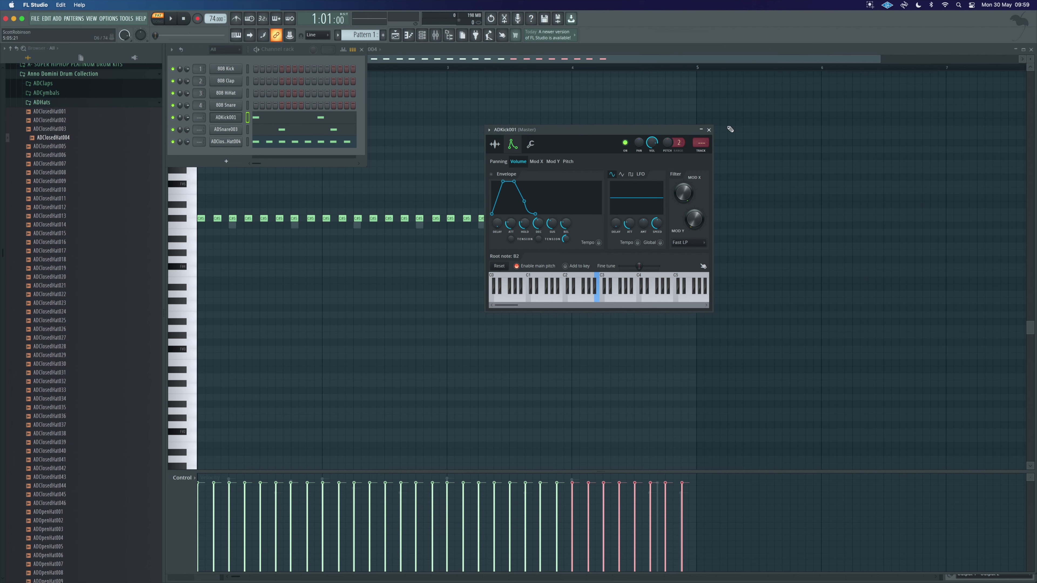
{"action": "left_click", "coordinate": [709, 130]}
Step: Select all ADKick001 notes in the piano roll and transpose them up to B4, directly below the snare row
{"action": "scroll", "coordinate": [461, 466], "scroll_direction": "down", "scroll_amount": 5}
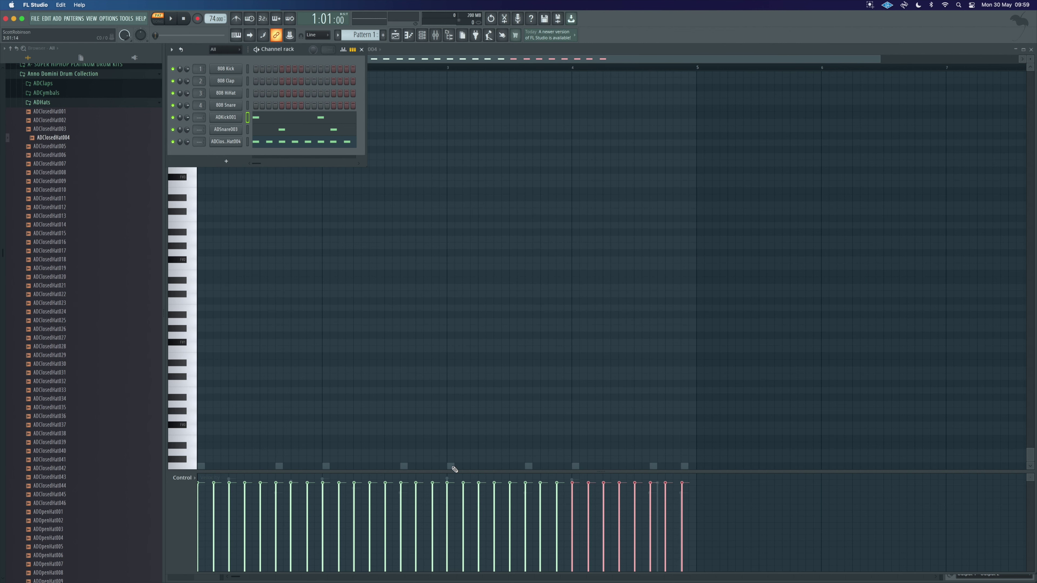
{"action": "left_click", "coordinate": [453, 468]}
{"action": "left_click_drag", "start_coordinate": [705, 468], "coordinate": [196, 461]}
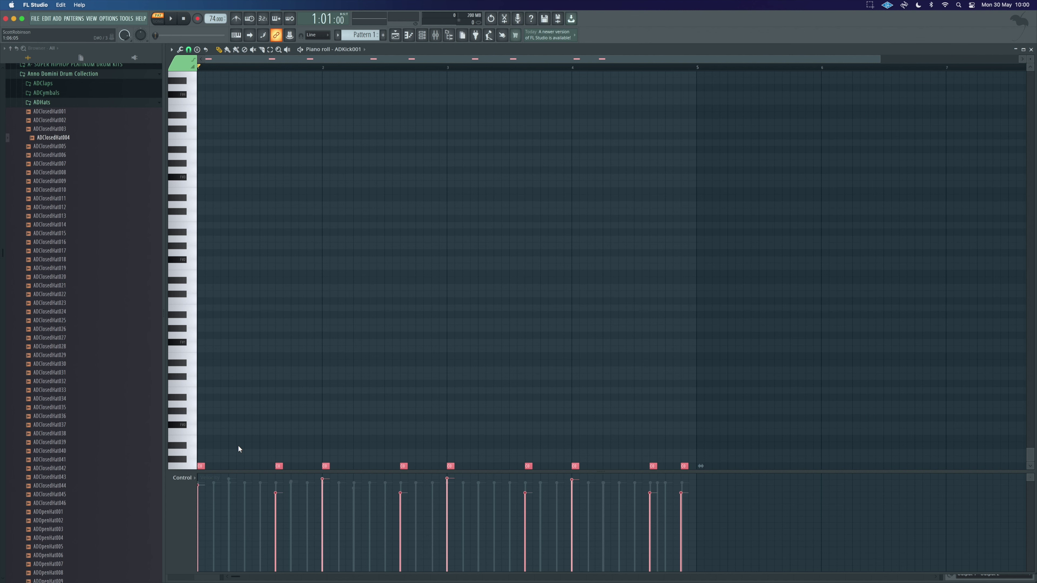
{"action": "key", "text": "ctrl+Up"}
{"action": "key", "text": "ctrl+Up"}
{"action": "key", "text": "ctrl+Up"}
{"action": "key", "text": "ctrl+Up"}
{"action": "key", "text": "ctrl+Up"}
{"action": "scroll", "coordinate": [381, 374], "scroll_direction": "up", "scroll_amount": 6}
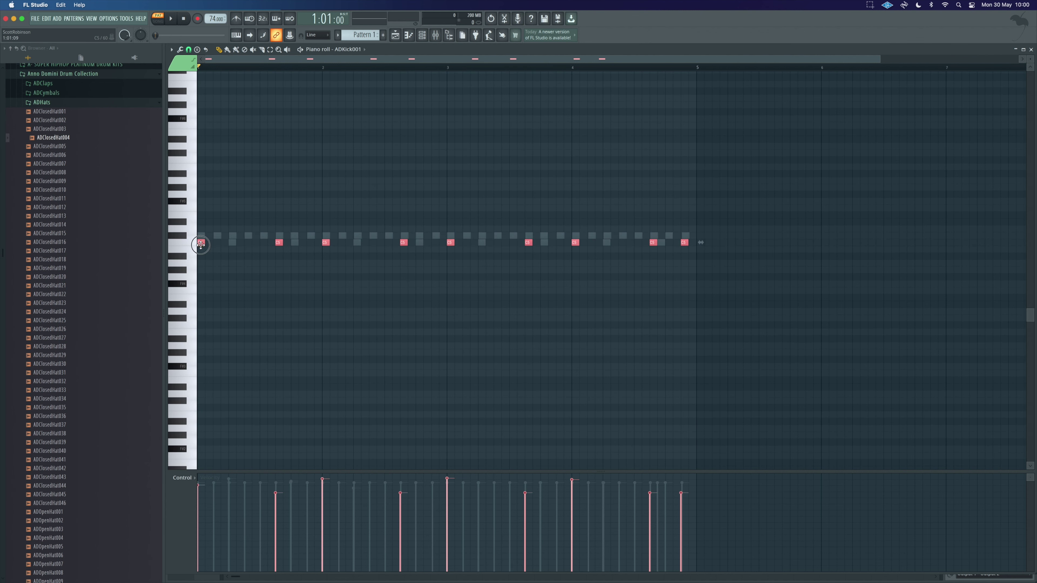
{"action": "left_click_drag", "start_coordinate": [200, 245], "coordinate": [200, 251]}
Step: Set the ADKick001 sampler's root note to B4, close the sampler and channel rack, and listen to the pattern
{"action": "right_click", "coordinate": [248, 270]}
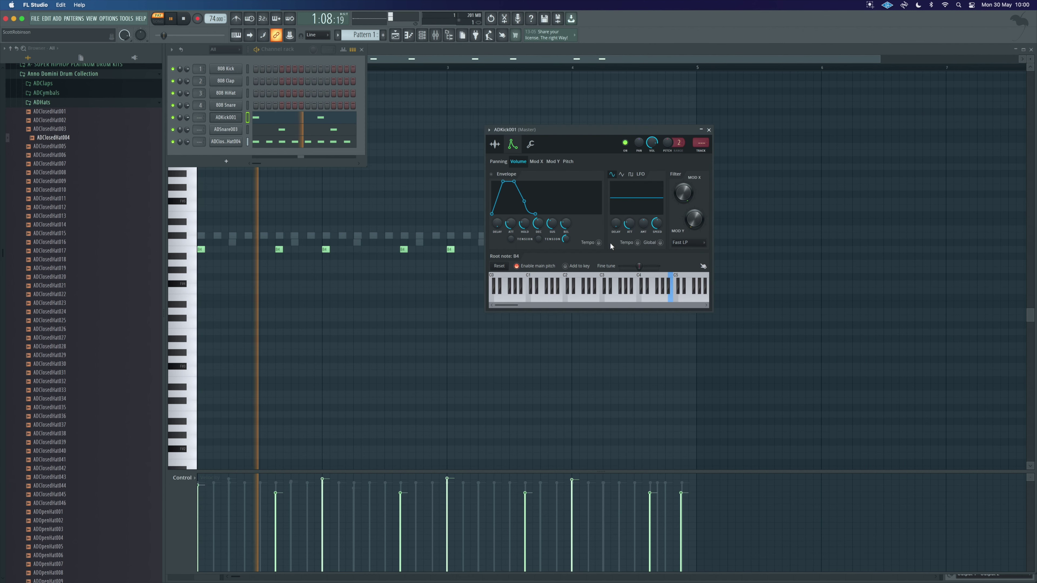
{"action": "left_click", "coordinate": [709, 130]}
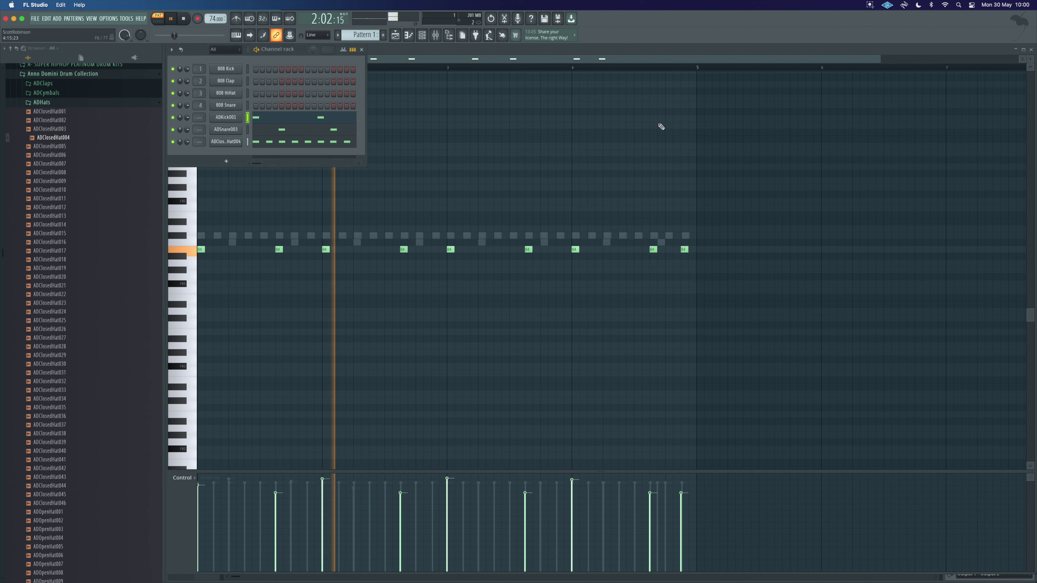
{"action": "key", "text": "F6"}
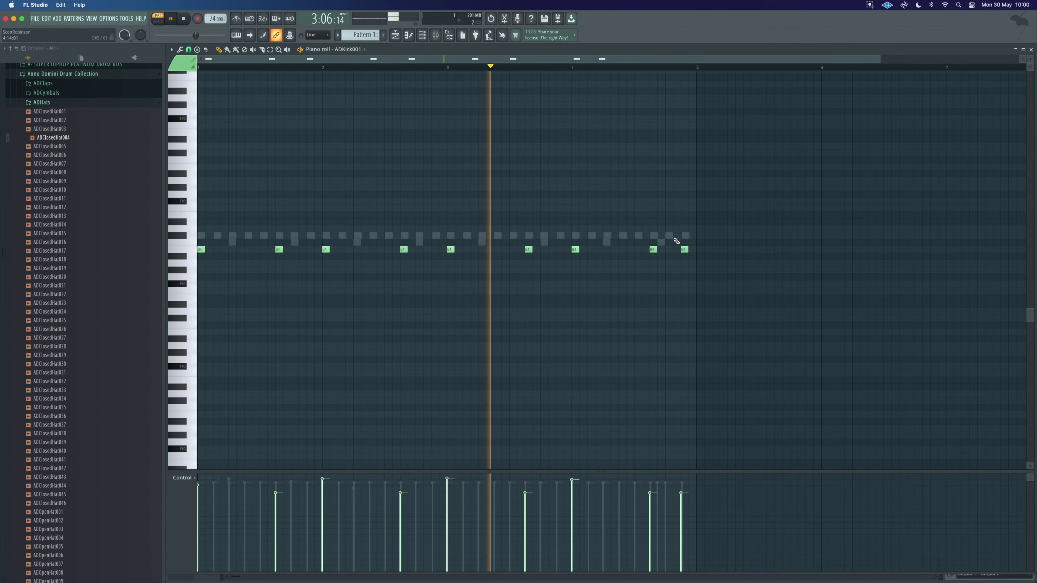
{"action": "key", "text": "space"}
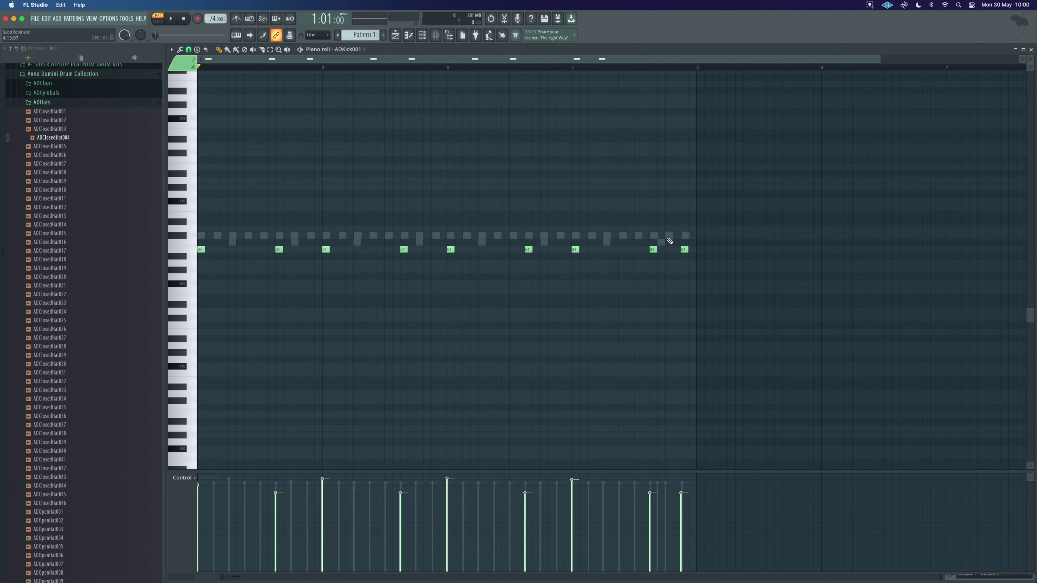
Step: Replay the end of the pattern from the middle of bar 4 and from step 15 of bar 3
{"action": "left_click", "coordinate": [642, 67]}
{"action": "key", "text": "space"}
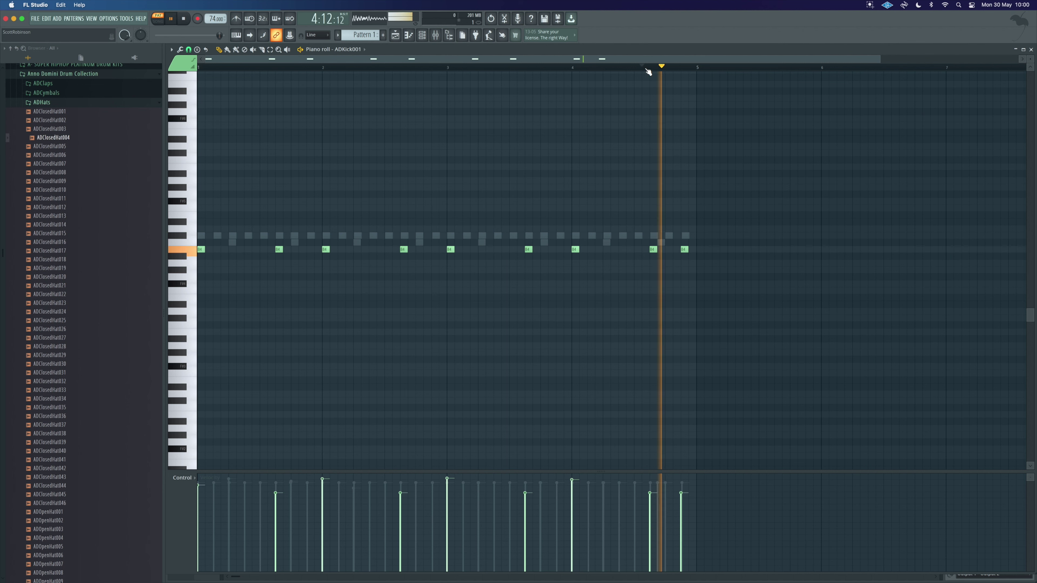
{"action": "left_click", "coordinate": [564, 68]}
{"action": "key", "text": "space"}
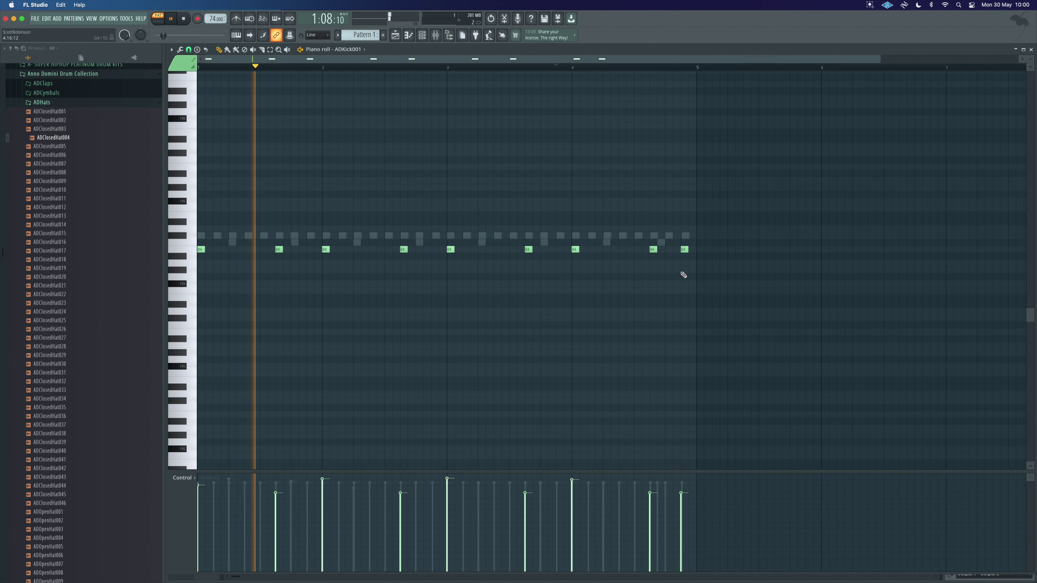
Step: Stop playback, switch the piano roll to ADSnare003, and move its last note to step 13 of bar 4
{"action": "key", "text": "space"}
{"action": "right_click", "coordinate": [661, 242]}
{"action": "left_click_drag", "start_coordinate": [659, 245], "coordinate": [667, 243]}
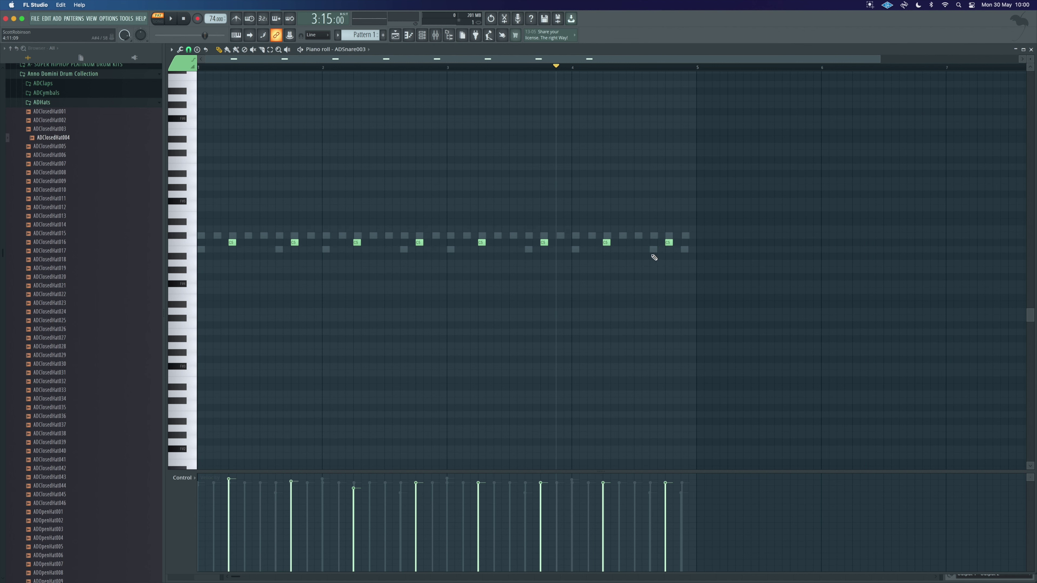
Step: Add closed-hat notes on steps 14 and 16 of bar 4, lower the velocity of alternate hats, and play the pattern
{"action": "right_click", "coordinate": [669, 237]}
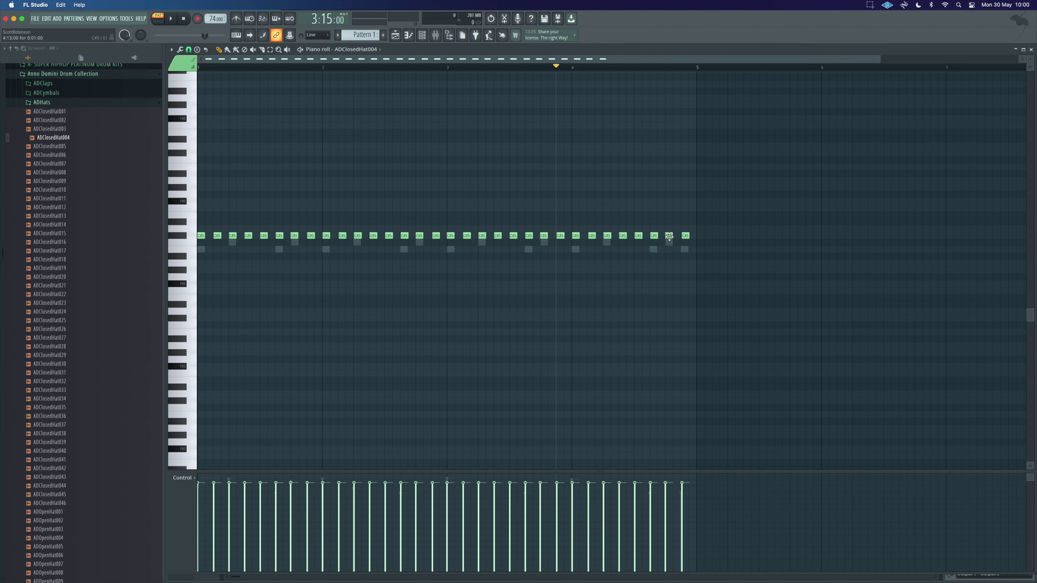
{"action": "left_click", "coordinate": [677, 237]}
{"action": "left_click", "coordinate": [691, 237]}
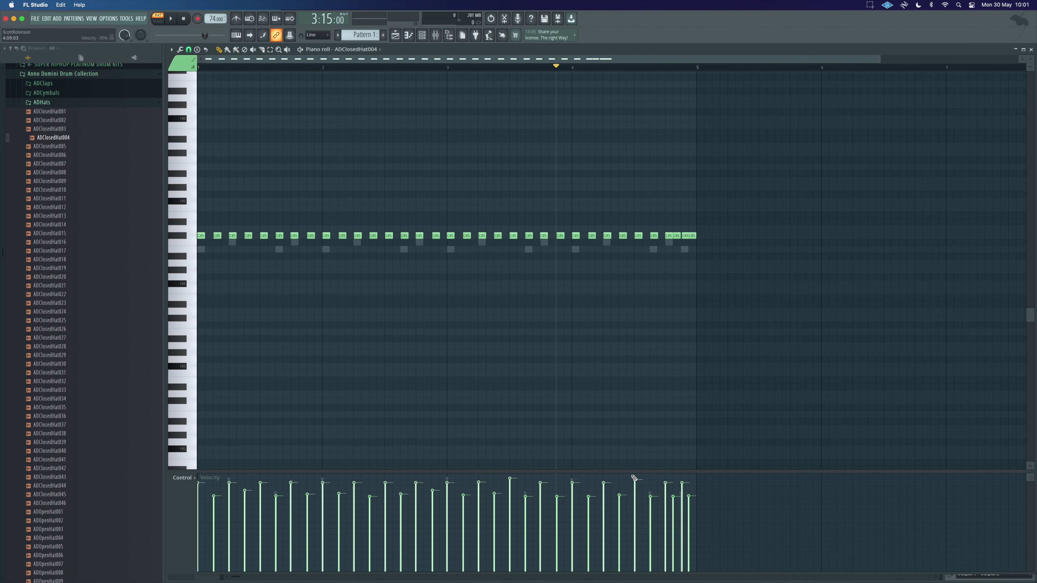
{"action": "key", "text": "space"}
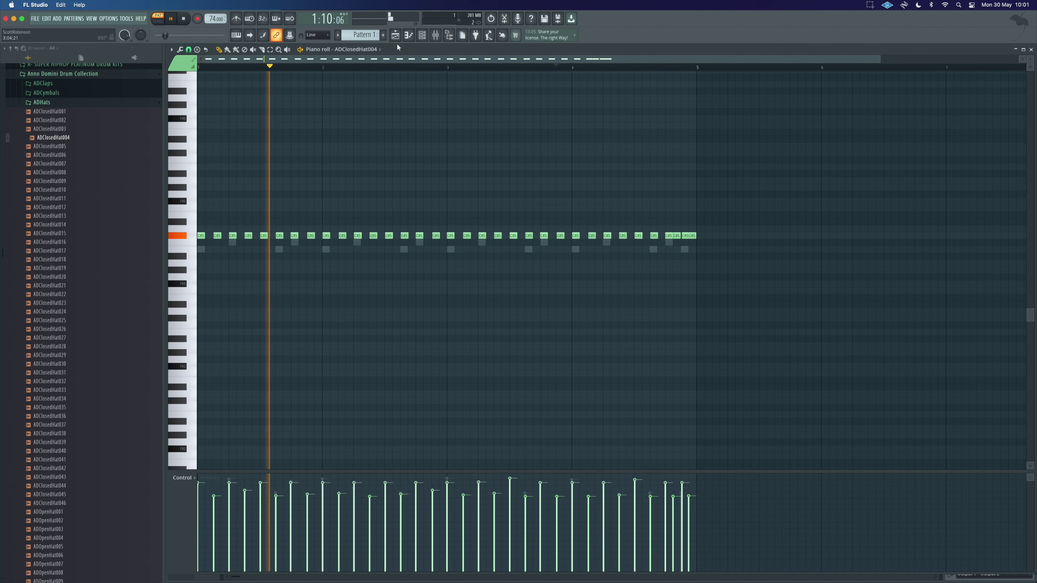
Step: Place Pattern 1 at bar 1 of Track 1 in the playlist and play it in song mode
{"action": "left_click", "coordinate": [395, 35]}
{"action": "key", "text": "space"}
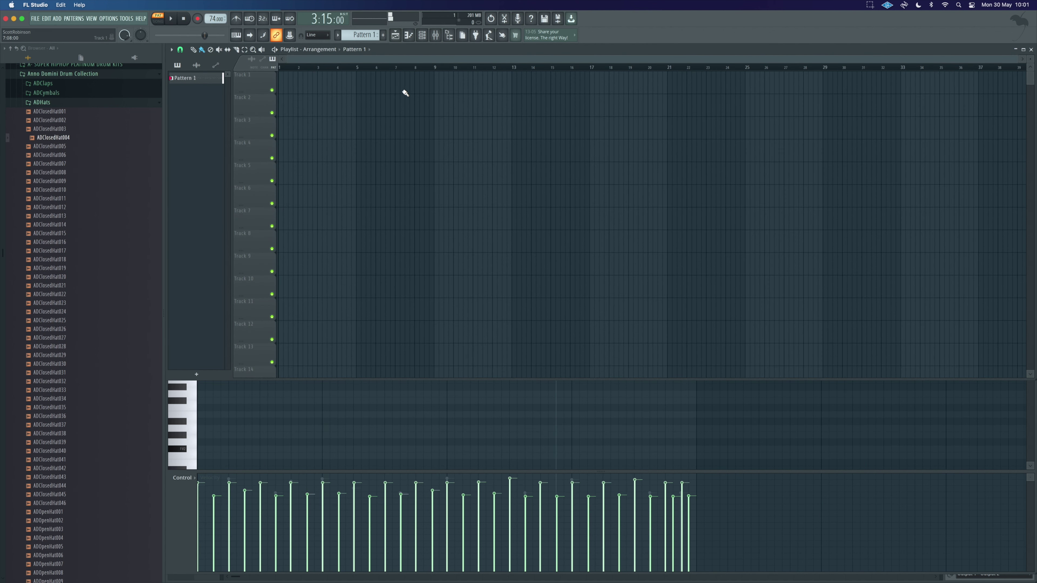
{"action": "left_click", "coordinate": [314, 89]}
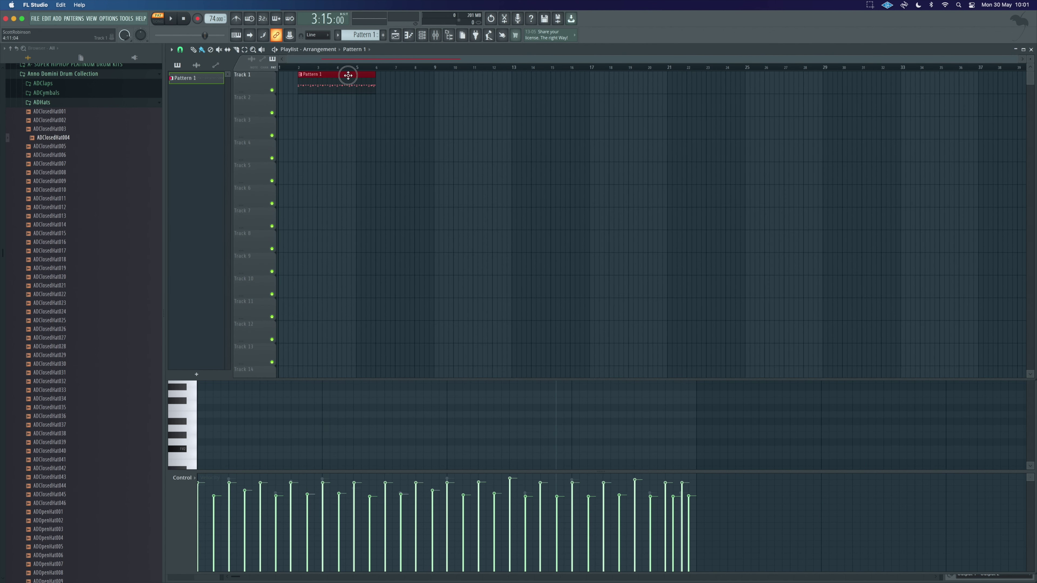
{"action": "left_click_drag", "start_coordinate": [348, 75], "coordinate": [318, 75]}
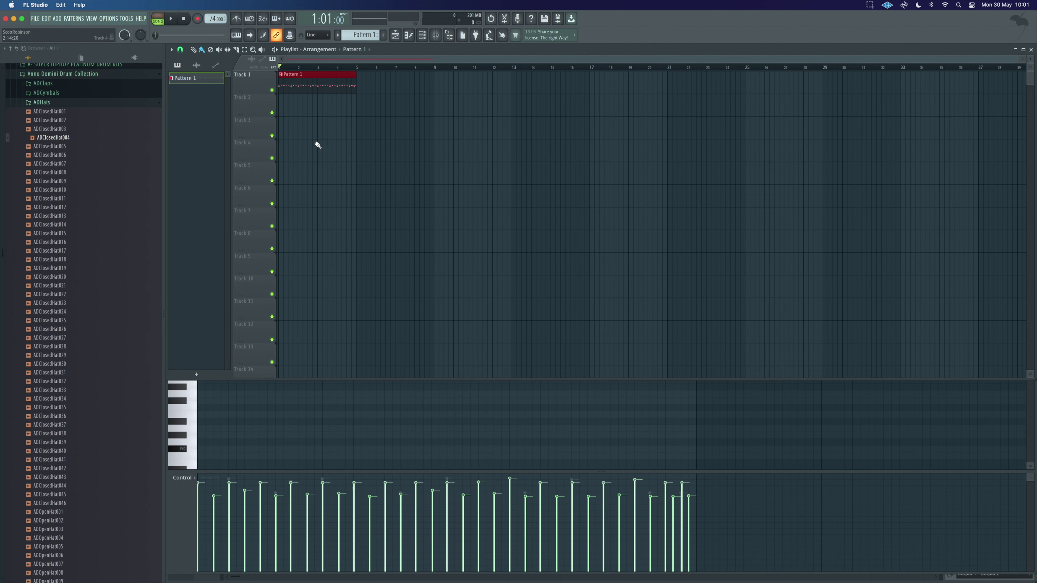
{"action": "key", "text": "space"}
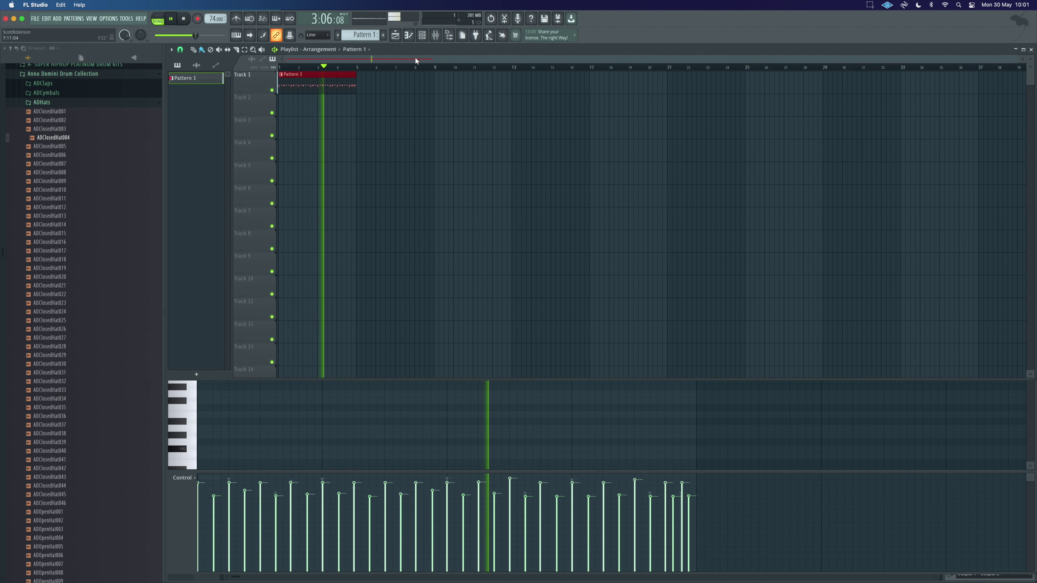
Step: Stop playback, select the AD kick, snare and closed-hat channels together, and assign them to mixer tracks 5, 6 and 7
{"action": "key", "text": "space"}
{"action": "left_click", "coordinate": [422, 35]}
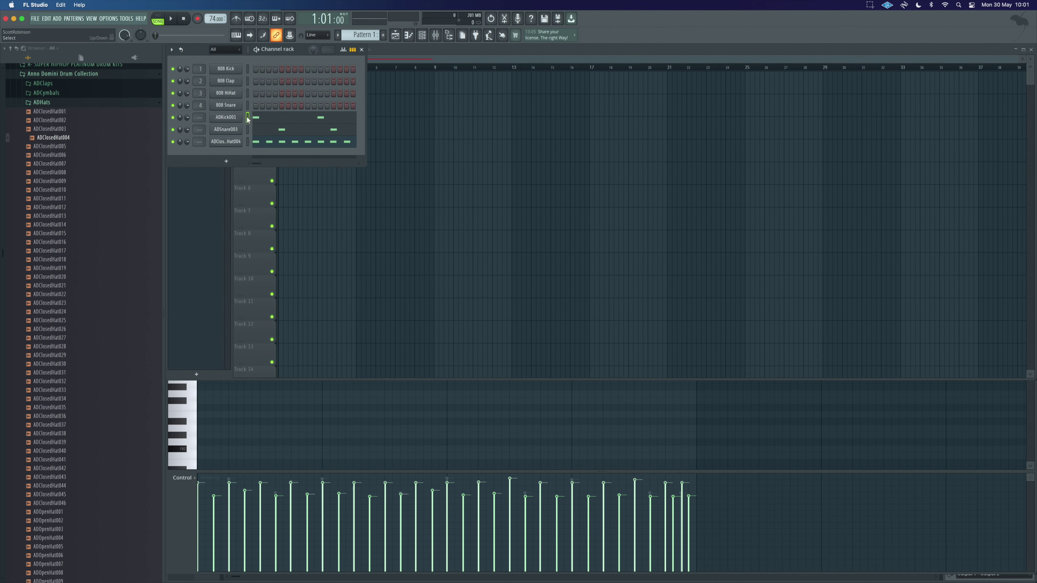
{"action": "left_click", "coordinate": [248, 142], "text": "shift"}
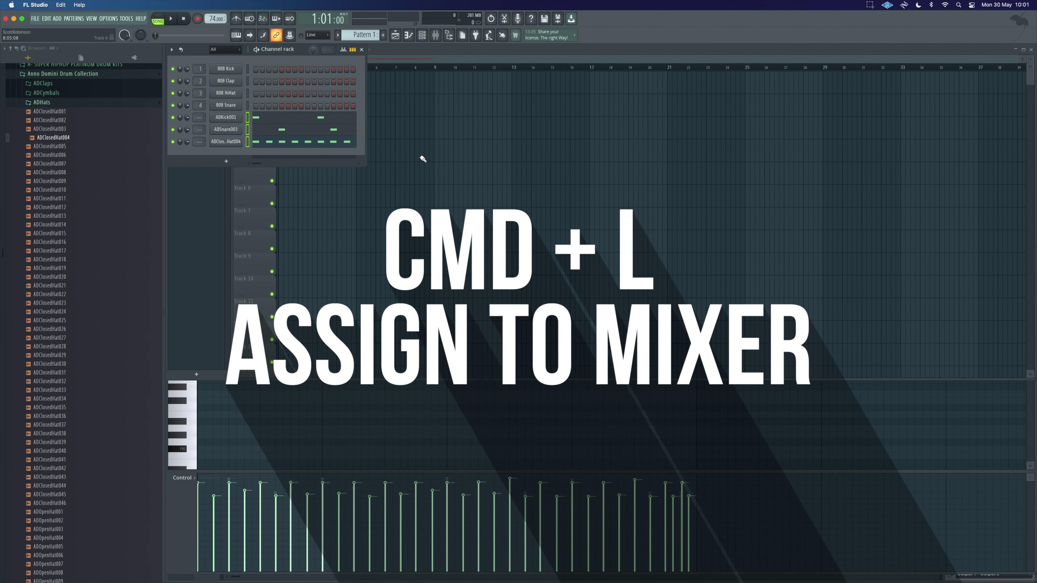
{"action": "key", "text": "super+l"}
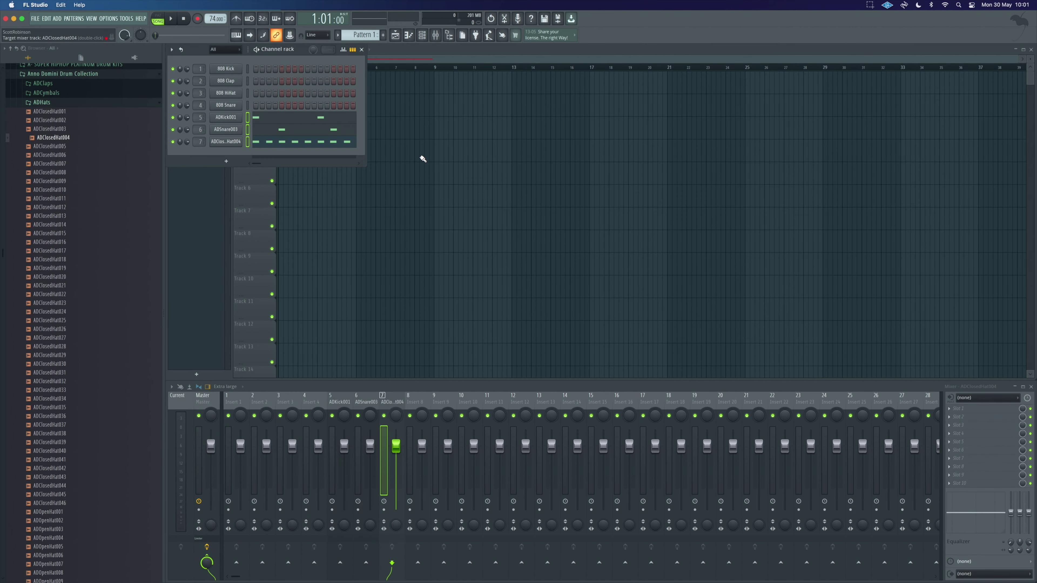
Step: Play the beat and raise the AD kick channel's volume to 87%
{"action": "key", "text": "space"}
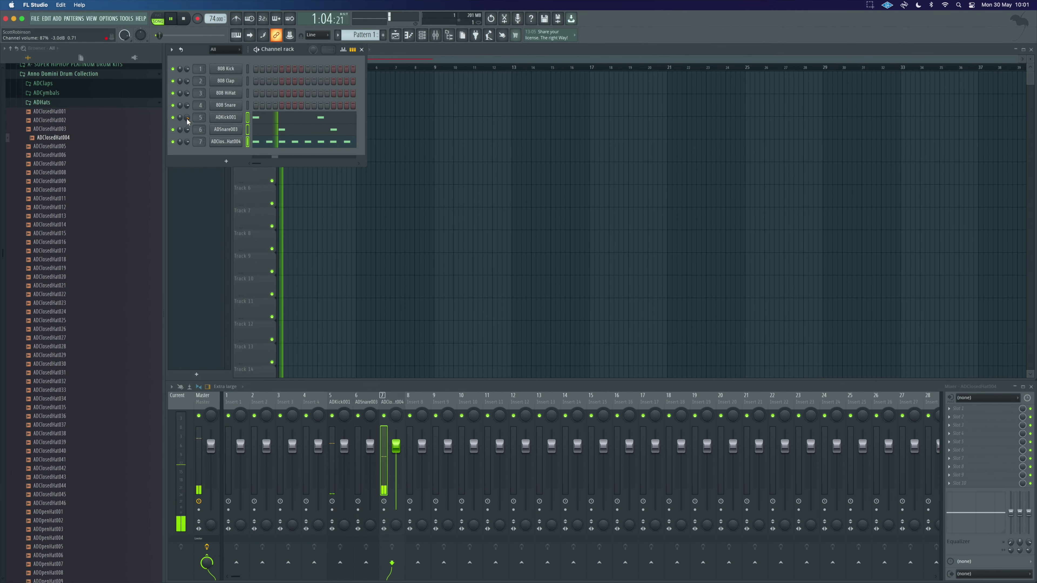
{"action": "scroll", "coordinate": [186, 118], "scroll_direction": "up", "scroll_amount": 3}
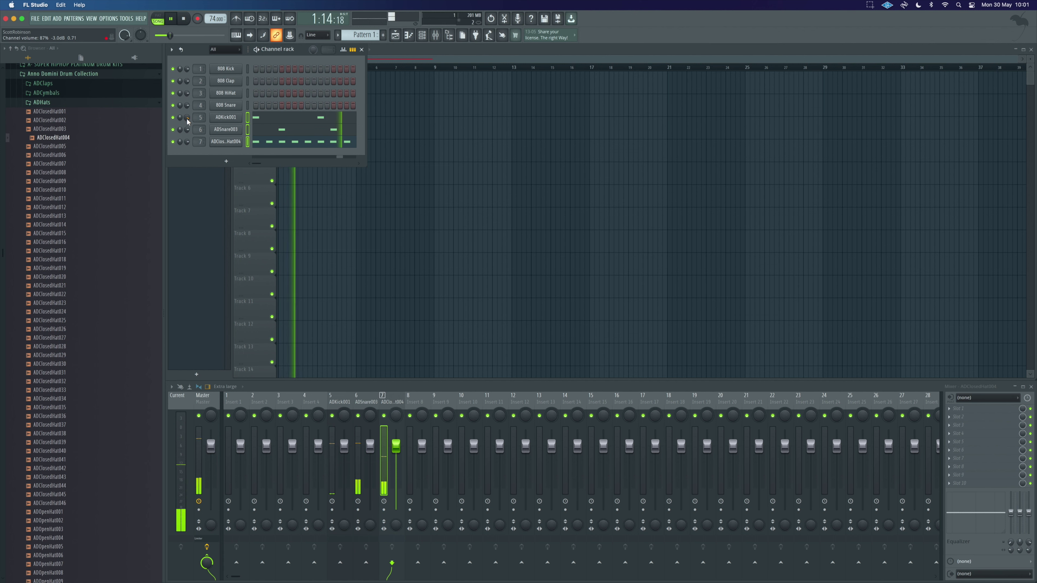
{"action": "scroll", "coordinate": [187, 129], "scroll_direction": "up", "scroll_amount": 3}
{"action": "scroll", "coordinate": [187, 142], "scroll_direction": "up", "scroll_amount": 3}
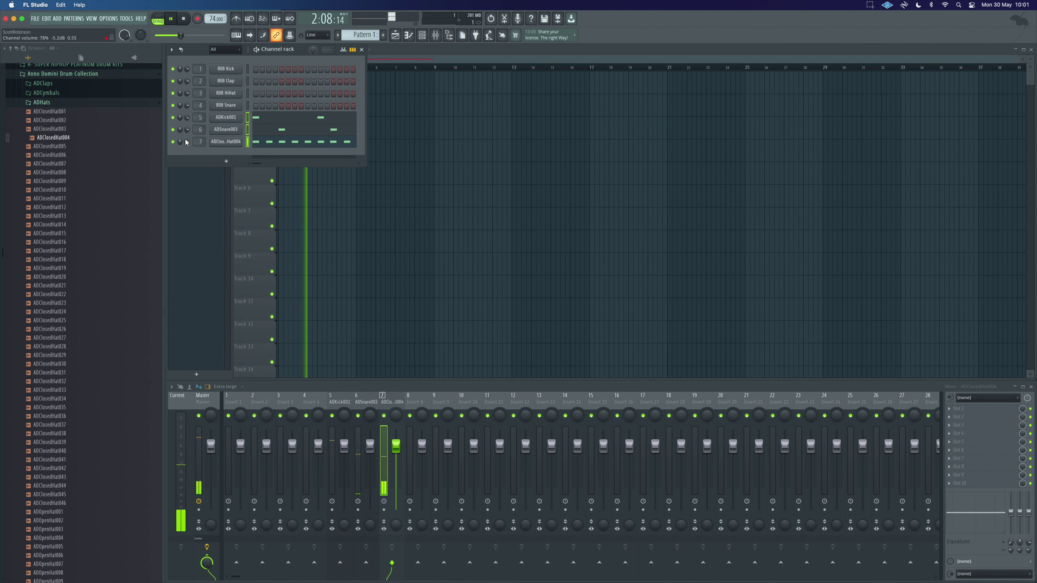
Step: Lower the closed-hat channel's volume during playback, stop the beat, and close the channel rack to return to the playlist
{"action": "left_click_drag", "start_coordinate": [187, 142], "coordinate": [187, 154]}
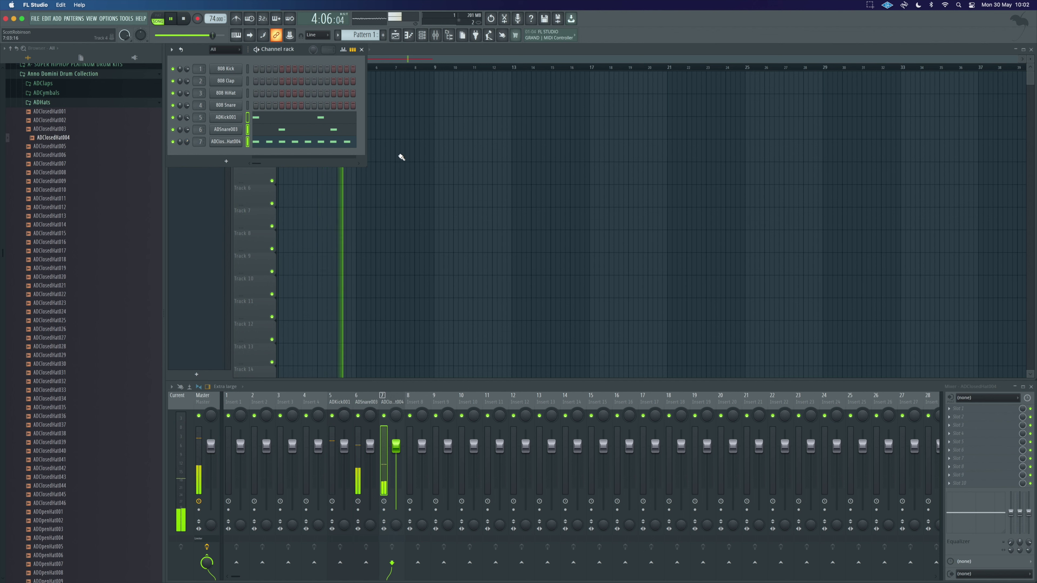
{"action": "key", "text": "space"}
{"action": "left_click", "coordinate": [361, 49]}
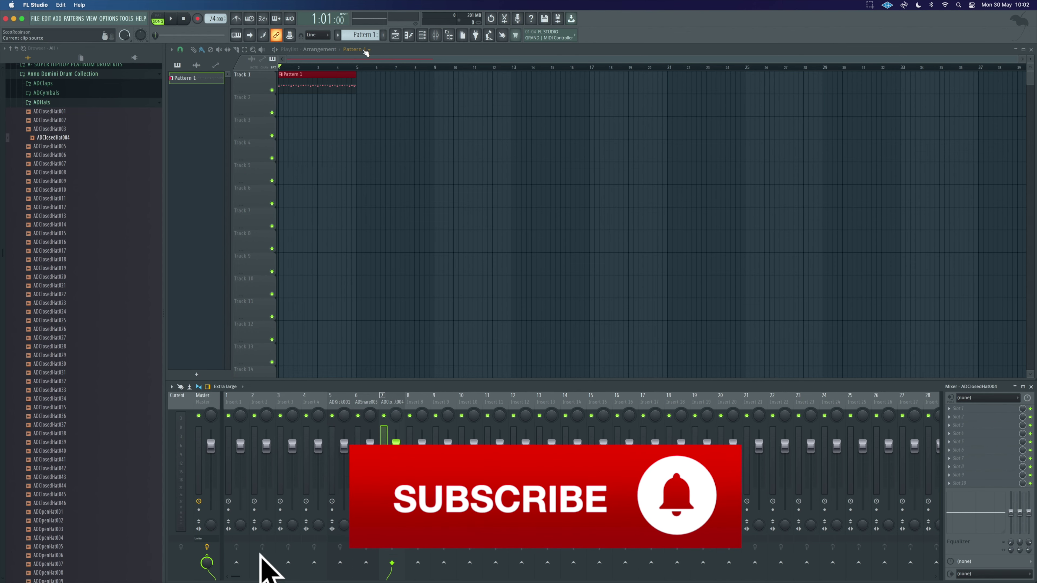
{"action": "scroll", "coordinate": [365, 52], "scroll_direction": "right", "scroll_amount": 1}
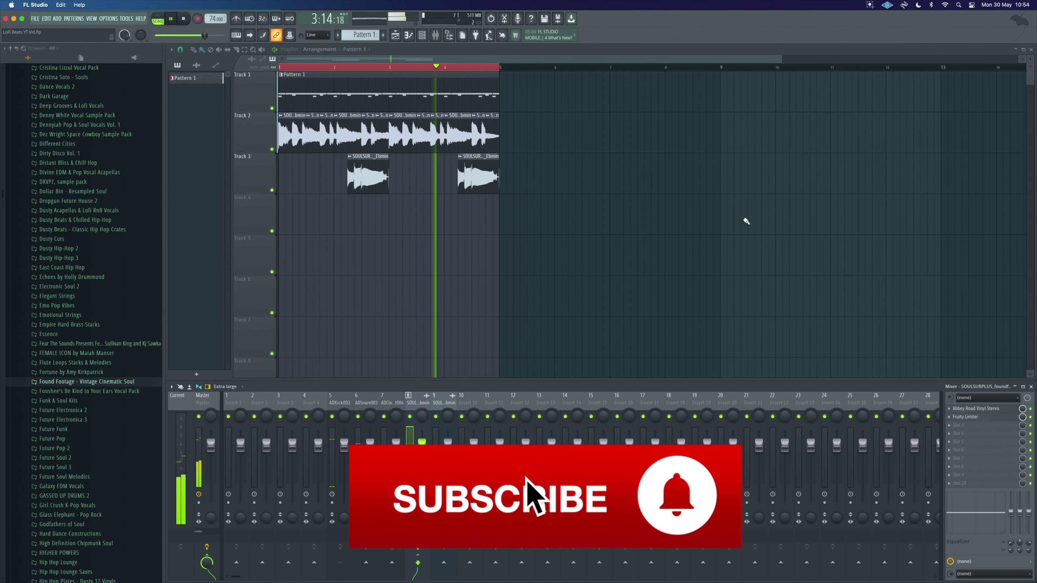